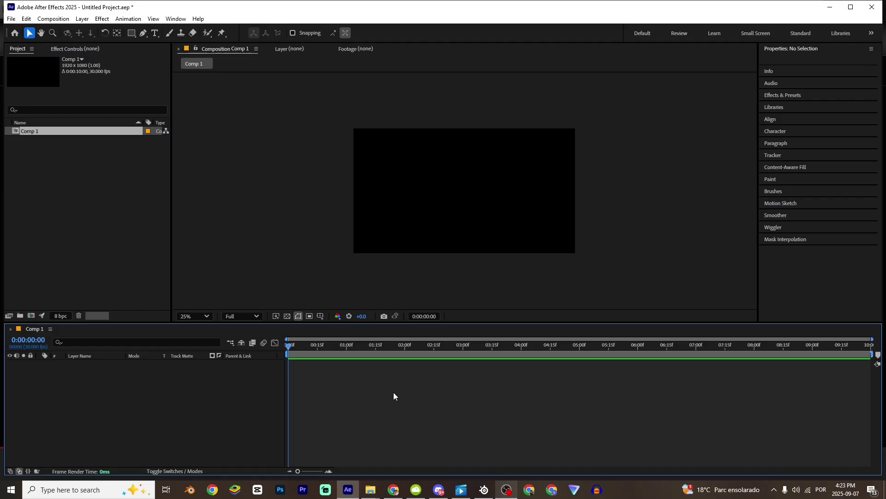
- Create a 1920 x 1080 black solid named e3d and apply the Element effect to it
key("ctrl+y")
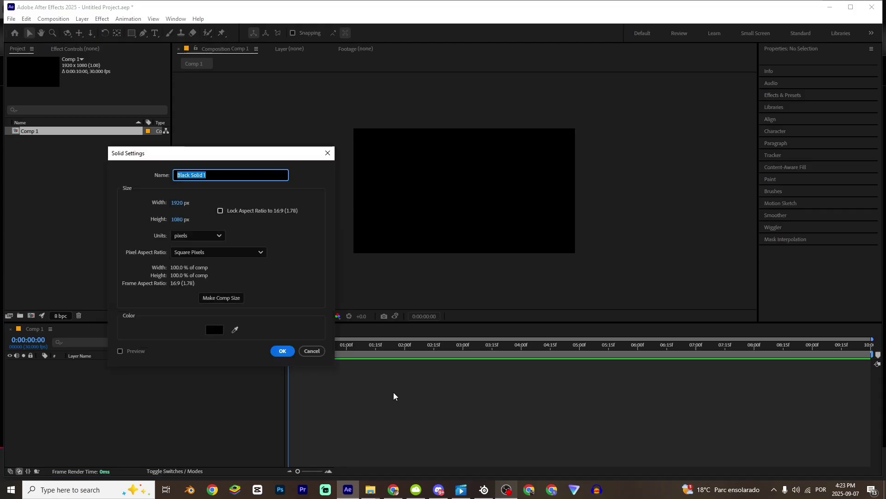
type("e3d")
key("Return")
key("ctrl+space")
type("el")
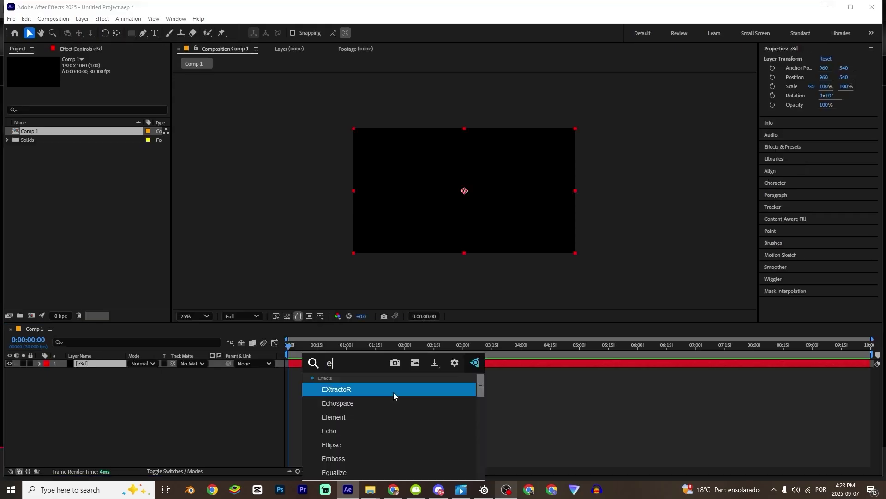
key("Return")
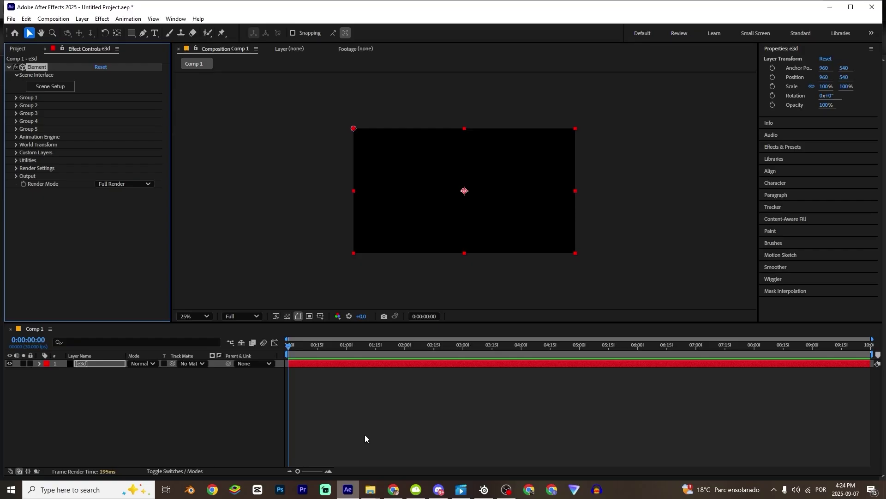
- Import gaming room.obj from the 3d-gaming-room-with-gaming-setup folder in Downloads into the Element scene, with materials loaded as Physical Shader
left_click(35, 89)
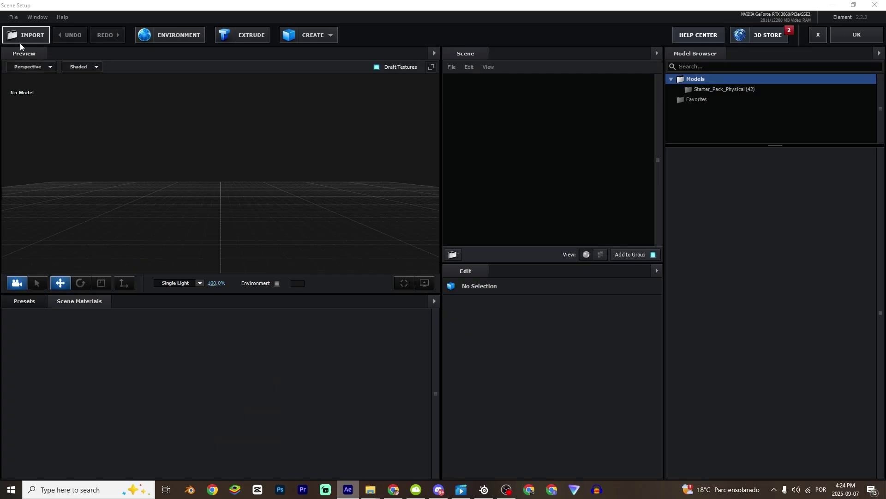
left_click(35, 43)
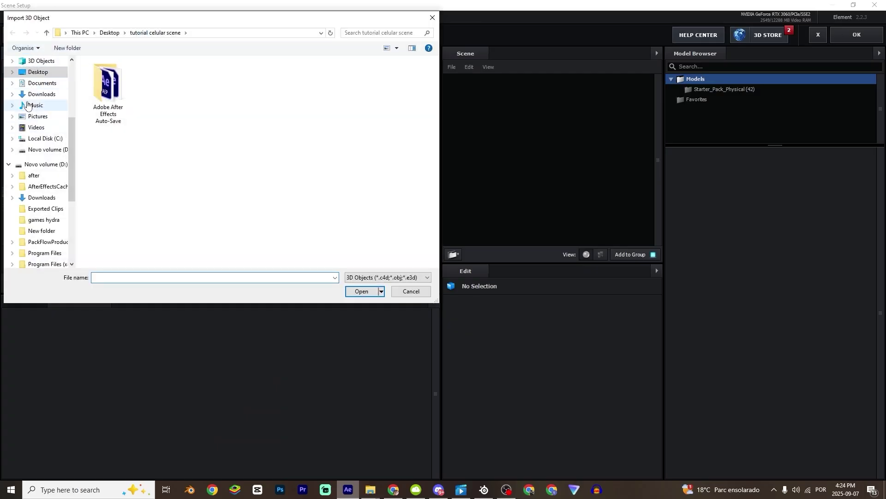
left_click(41, 94)
left_click_drag(227, 23, 435, 93)
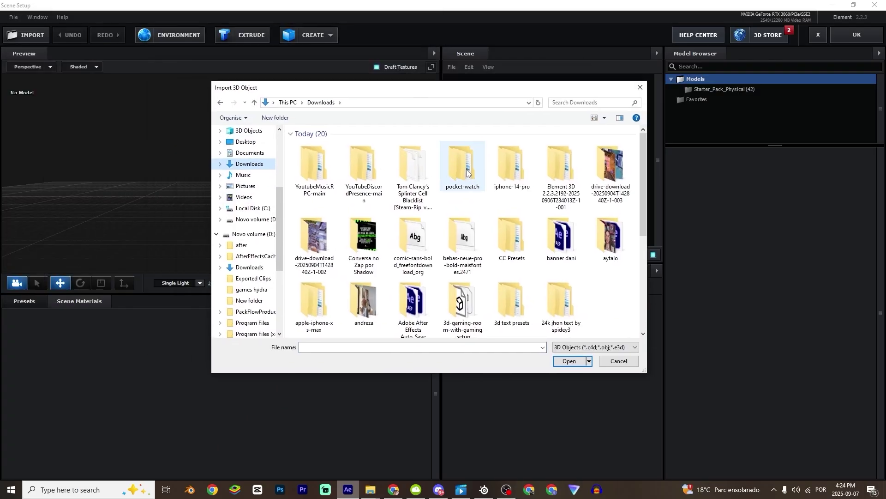
scroll(469, 175, "down", 3)
double_click(484, 215)
double_click(328, 164)
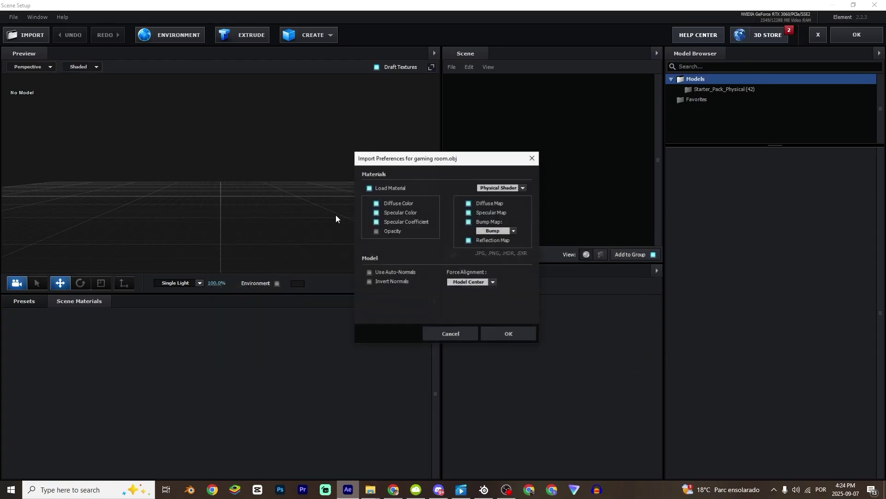
left_click(503, 334)
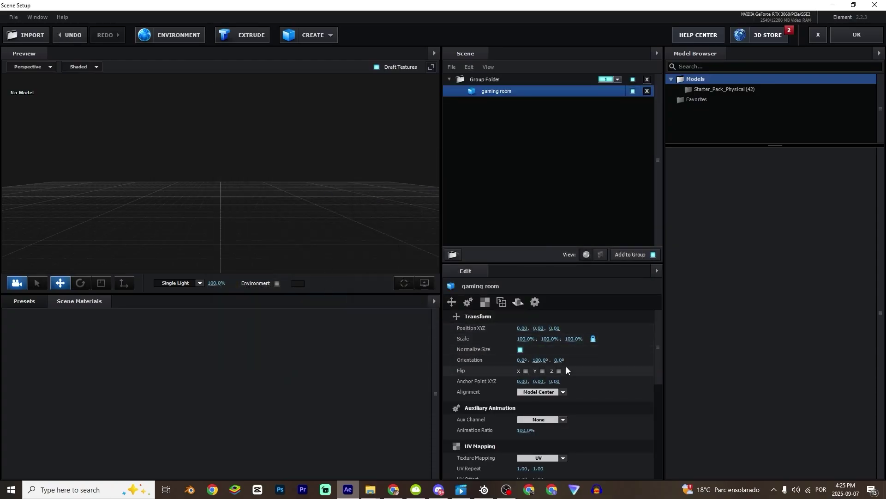
- Examine the imported gaming room model from several angles and distances
left_click_drag(226, 150, 259, 212)
scroll(253, 190, "down", 5)
scroll(253, 190, "up", 6)
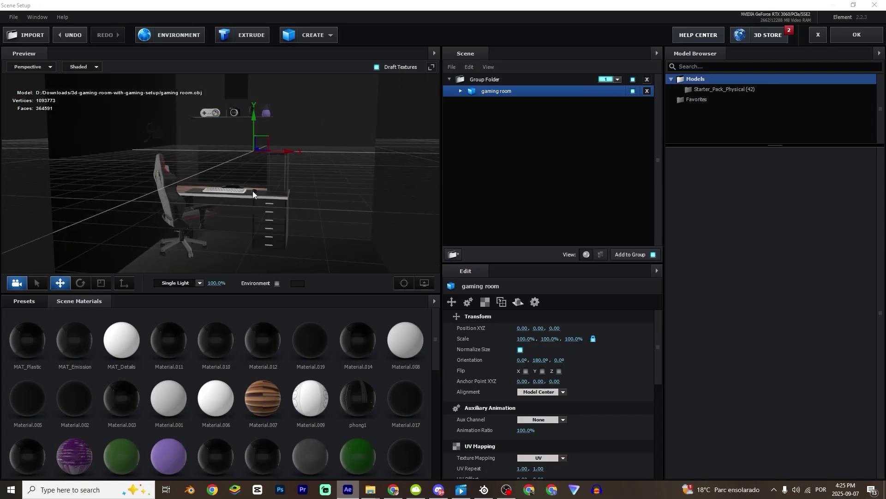
scroll(253, 192, "down", 3)
scroll(252, 192, "up", 1)
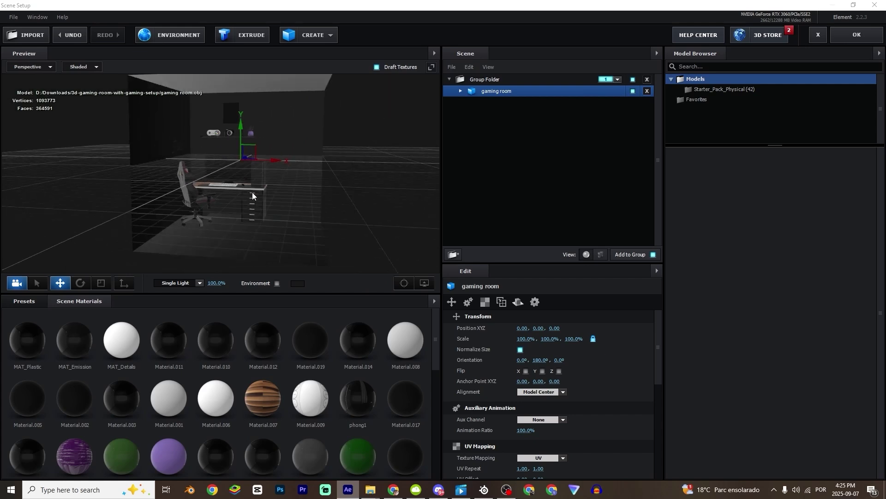
scroll(252, 193, "up", 5)
scroll(252, 193, "down", 5)
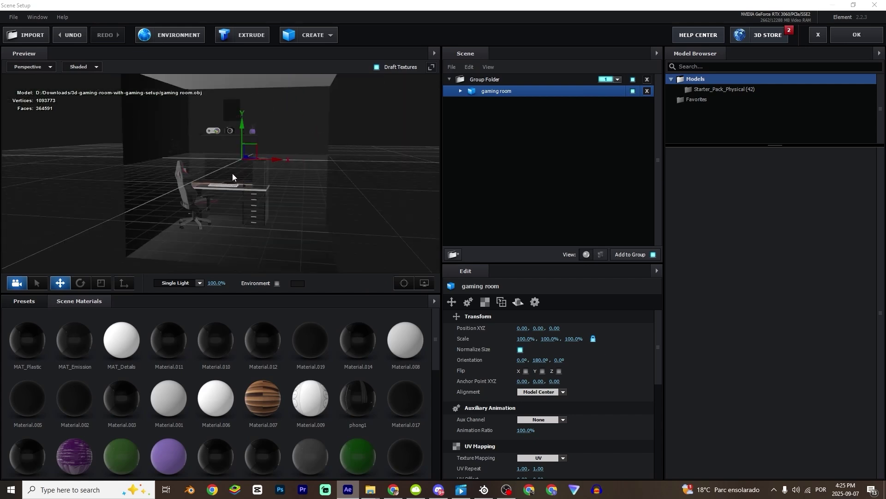
left_click_drag(239, 185, 252, 210)
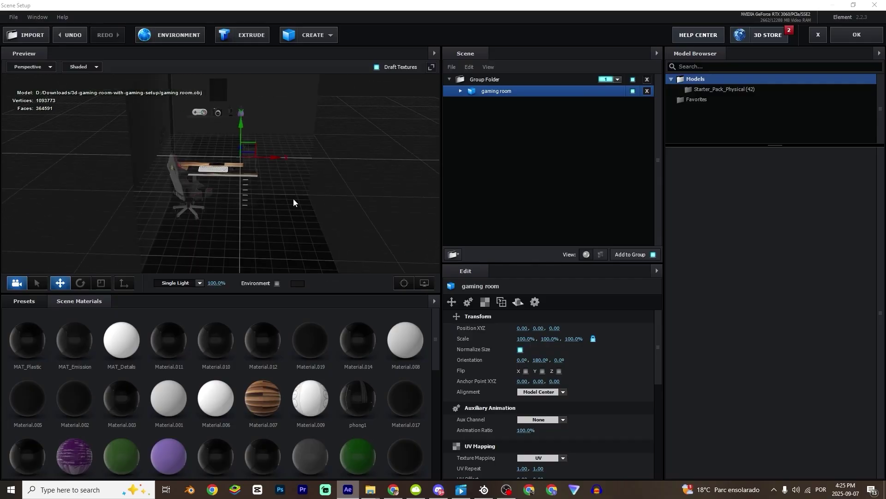
- Raise the gaming room model along its Y axis to a position of about 1.03
left_click_drag(263, 215, 223, 87)
scroll(217, 184, "up", 5)
left_click_drag(199, 200, 277, 269)
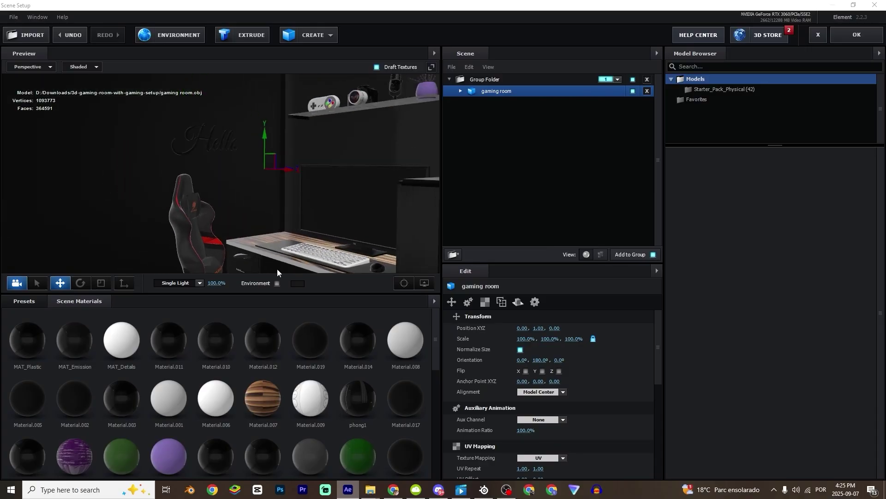
- Apply the Bright_Light material from the Physical presets to the Hello sign on the wall
left_click(26, 302)
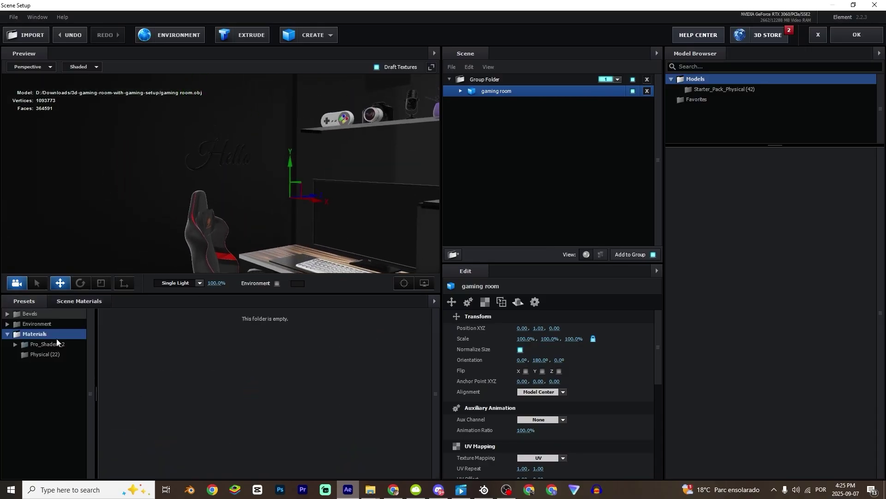
left_click(46, 354)
scroll(287, 388, "down", 2)
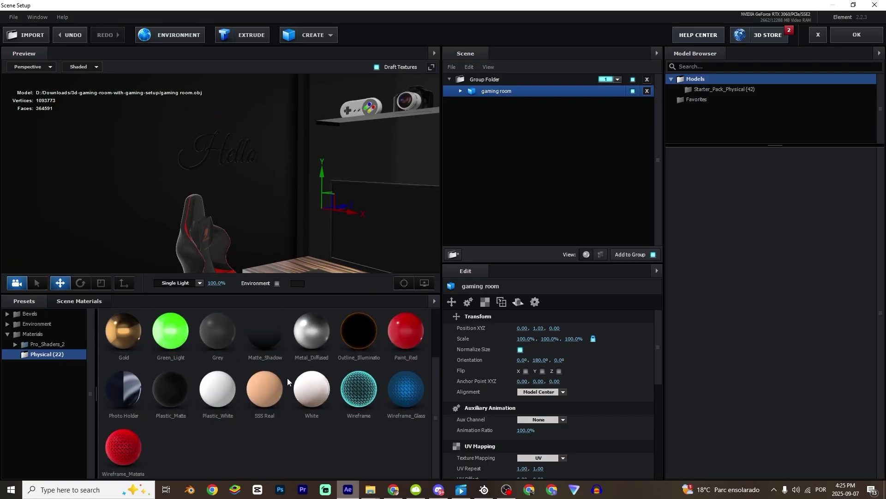
scroll(287, 384, "up", 2)
left_click_drag(275, 353, 209, 148)
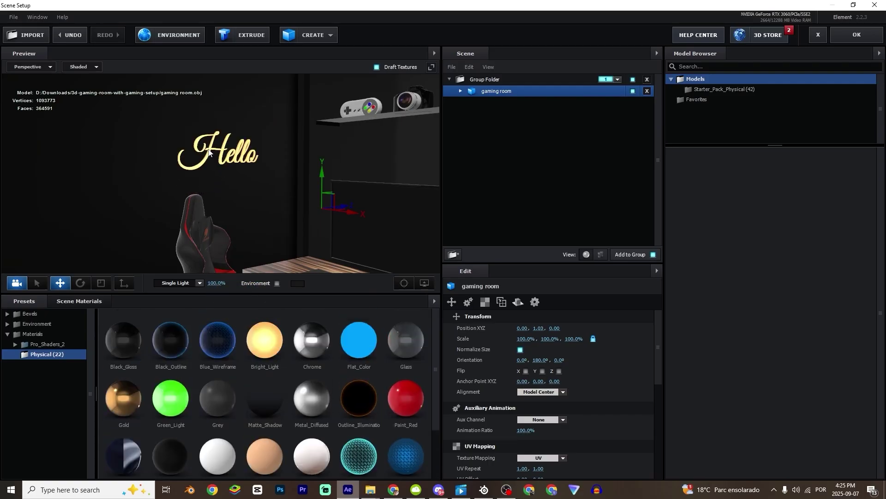
- Expand the gaming room's materials and hide Material.012 through Material.009 to find which one covers the monitor screen
scroll(218, 162, "up", 2)
scroll(223, 186, "down", 4)
left_click_drag(222, 186, 292, 184)
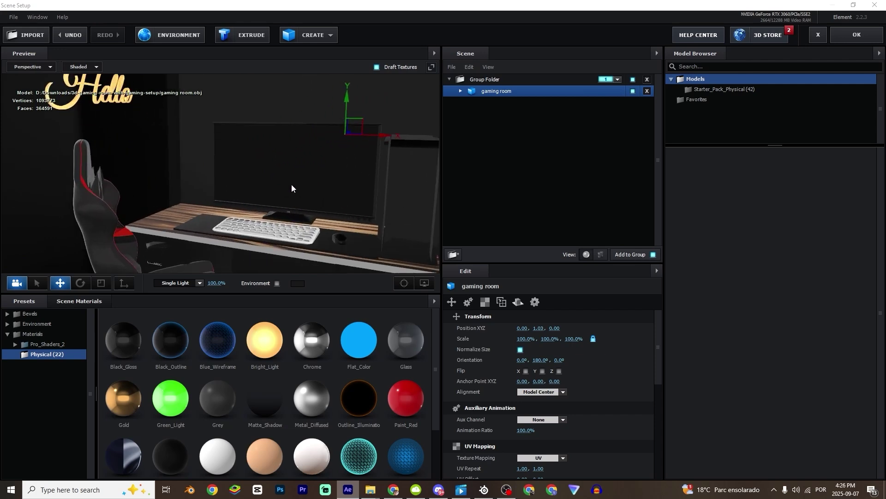
left_click(460, 91)
left_click(508, 148)
scroll(535, 183, "down", 2)
left_click(603, 222)
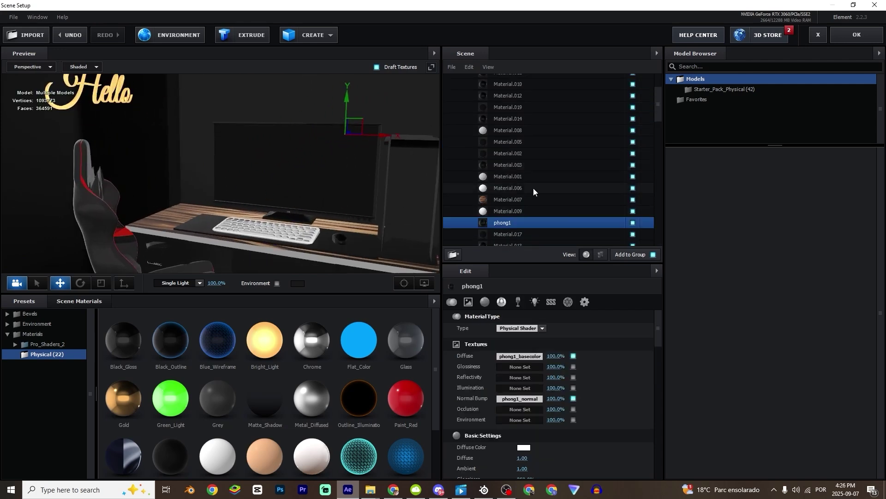
left_click(554, 174)
left_click_drag(633, 165, 633, 106)
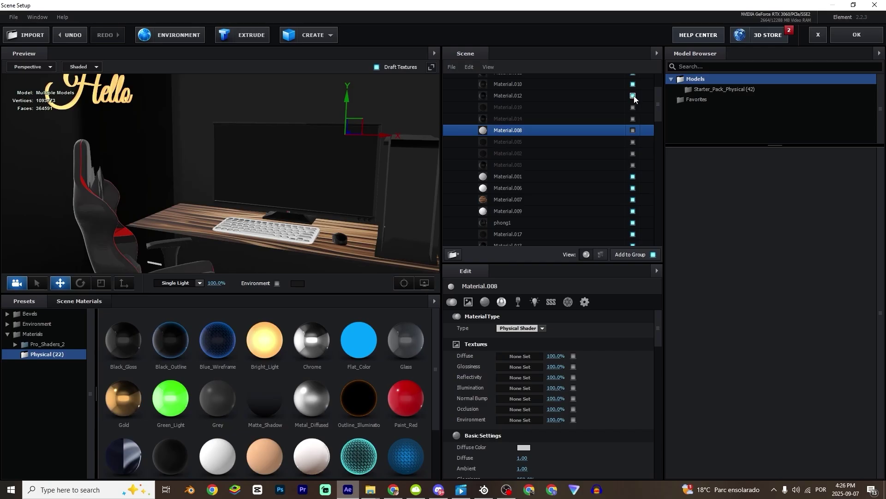
left_click_drag(635, 188, 634, 220)
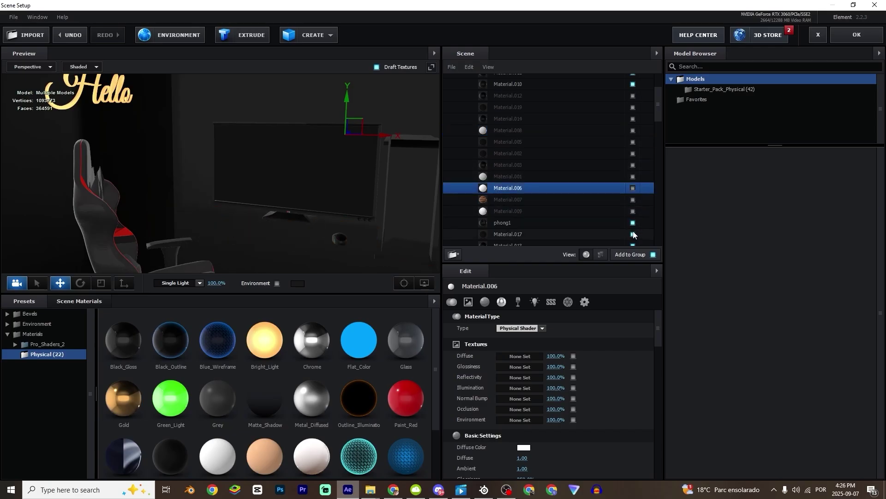
- Hide phong1, toggle Material.017 off and on to identify the monitor screen, and select Material.017
left_click(633, 223)
scroll(633, 203, "down", 1)
left_click(633, 202)
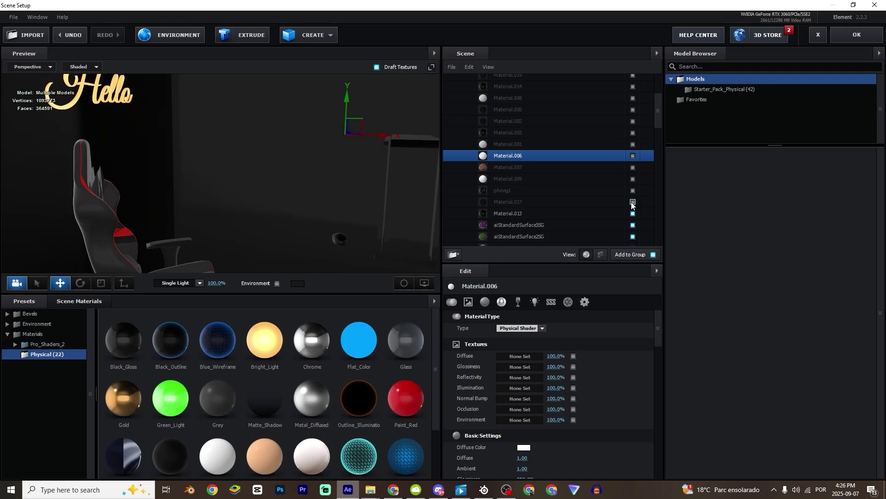
left_click(632, 203)
left_click(610, 204)
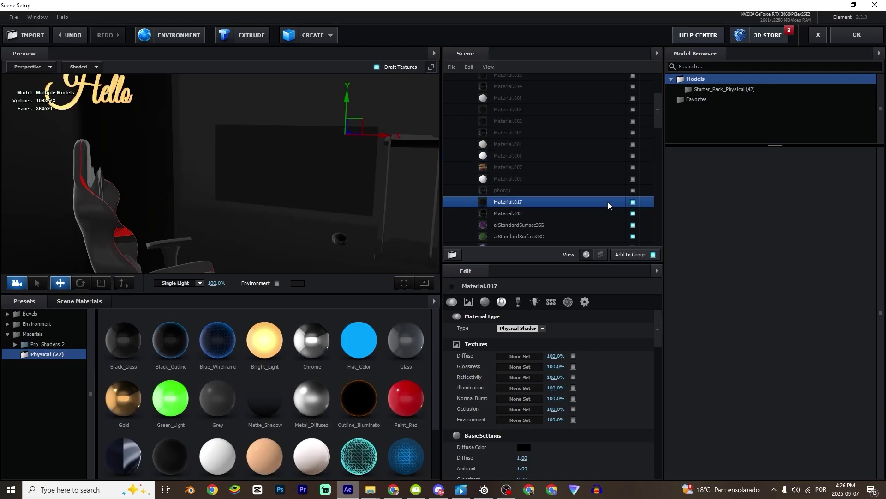
- Set the diffuse color of Material.017 to white and toggle its visibility to check the monitor screen
left_click(524, 447)
left_click(444, 355)
left_click(593, 465)
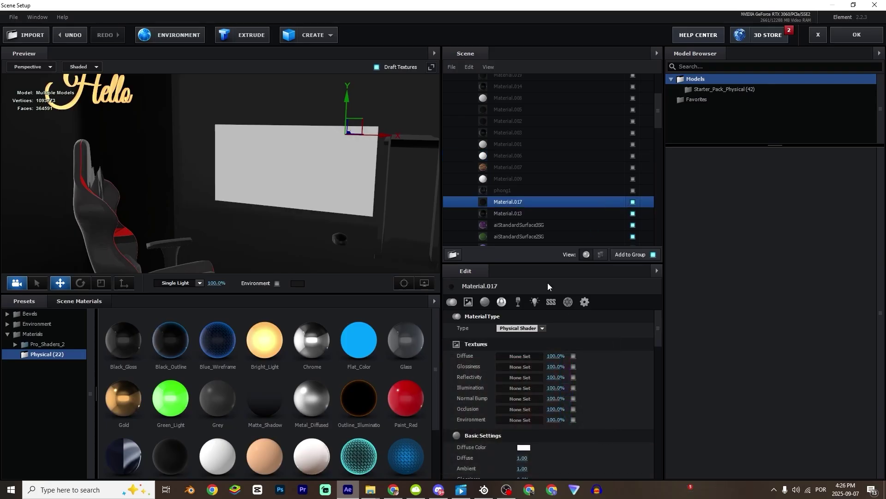
left_click(633, 203)
left_click(633, 203)
- Rename the monitor screen's material as "monitor walpapper"
double_click(508, 202)
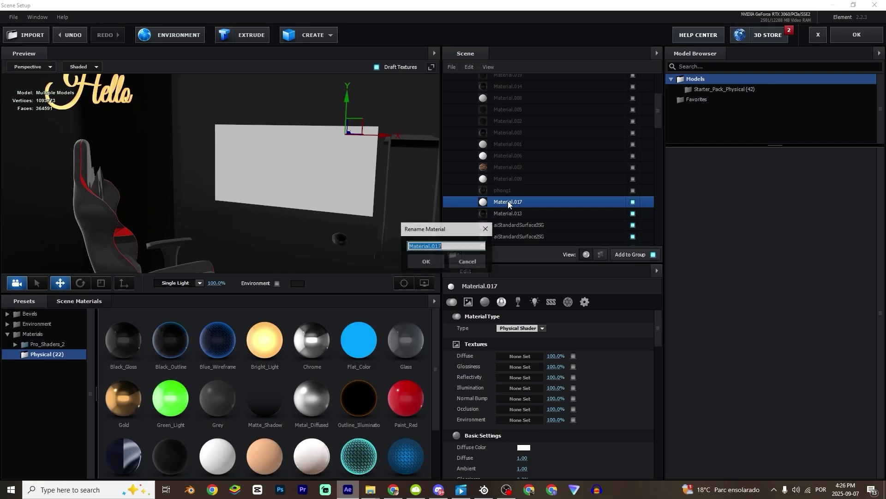
type("mo")
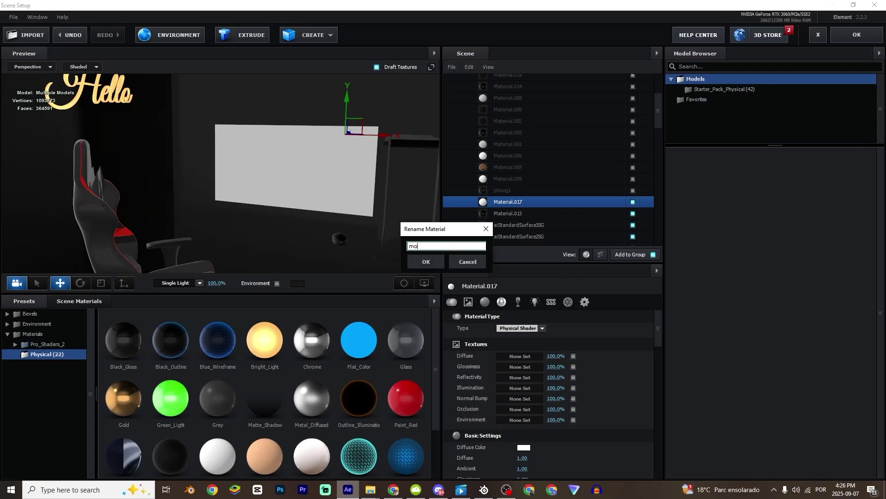
type("nitor walpapper")
key("Return")
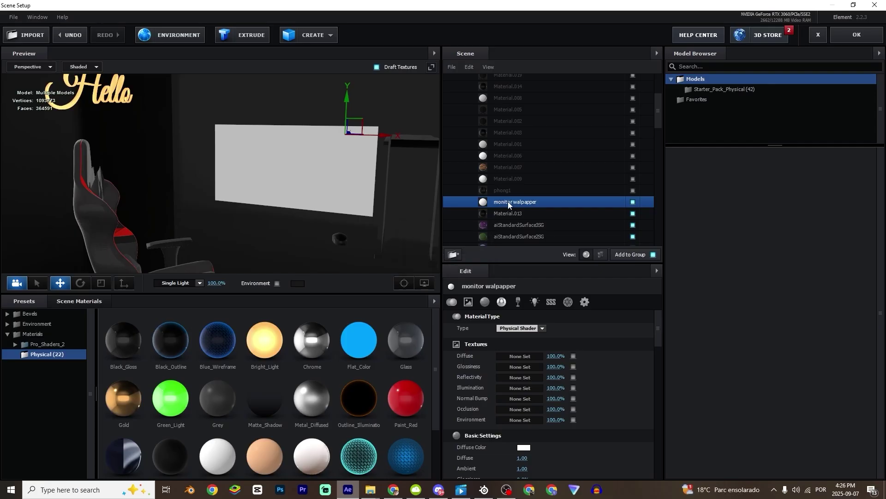
- Turn the hidden gaming room materials back on, from phong1 up through Material.008
scroll(511, 203, "up", 1)
left_click(633, 222)
left_click(633, 211)
left_click(633, 199)
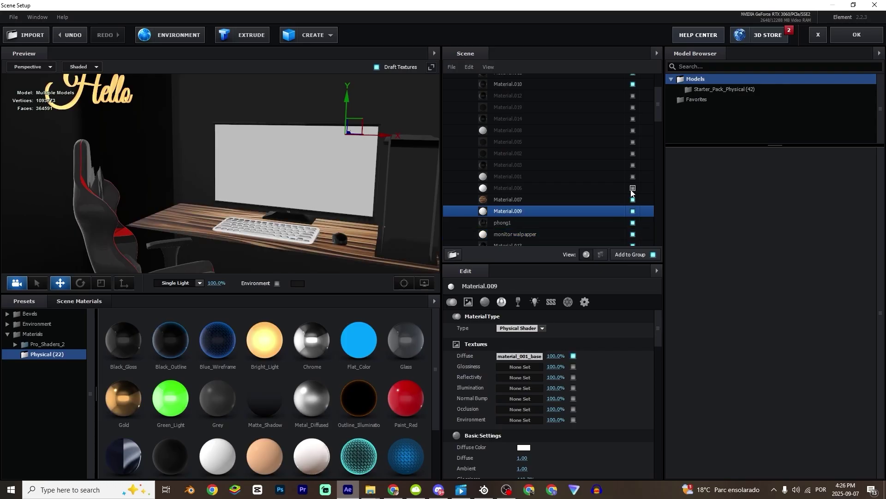
left_click(633, 165)
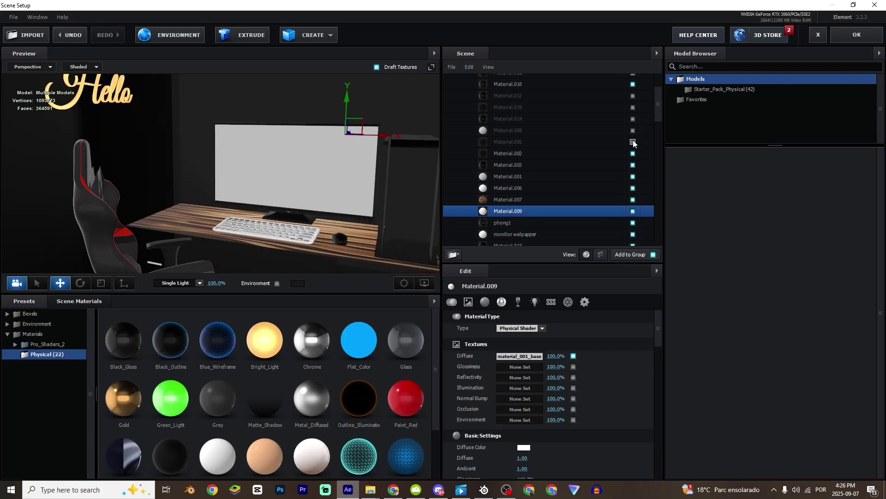
left_click(633, 142)
left_click(633, 130)
- Check the room around the white monitor and accept the scene setup to return to the composition
scroll(633, 121, "down", 2)
left_click(306, 161)
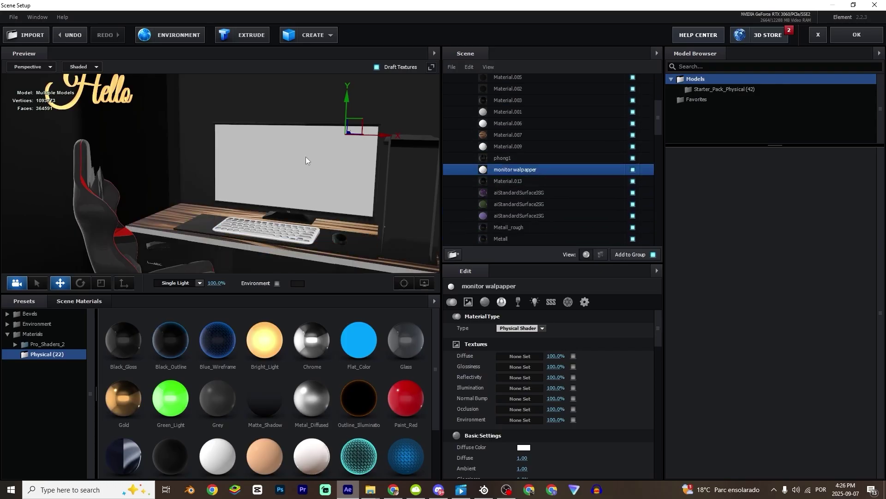
left_click_drag(305, 157, 428, 209)
scroll(316, 178, "down", 3)
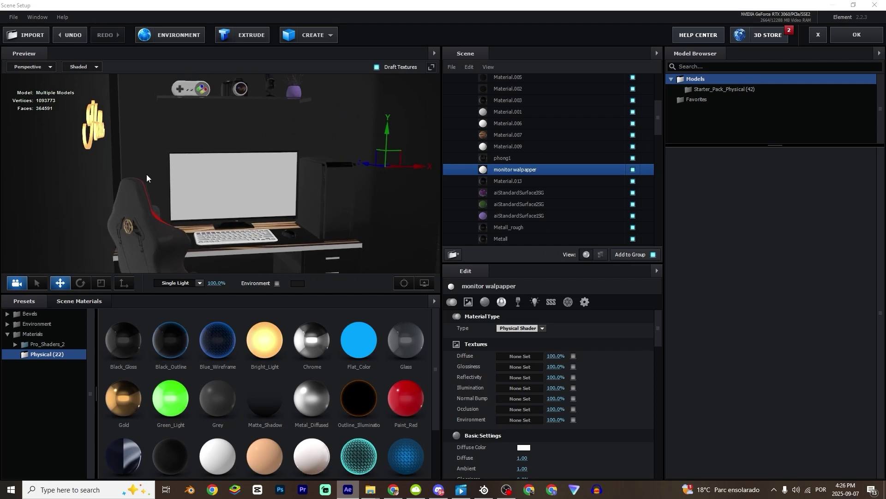
left_click(856, 41)
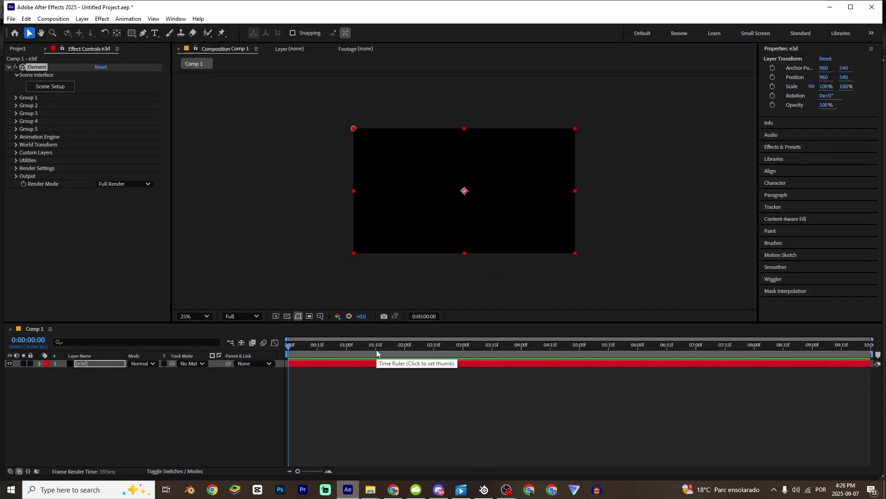
- Create a second composition, Comp 2, at 1920 x 1080 and 30 fps with a 10-second duration
key("ctrl+n")
left_click(348, 193)
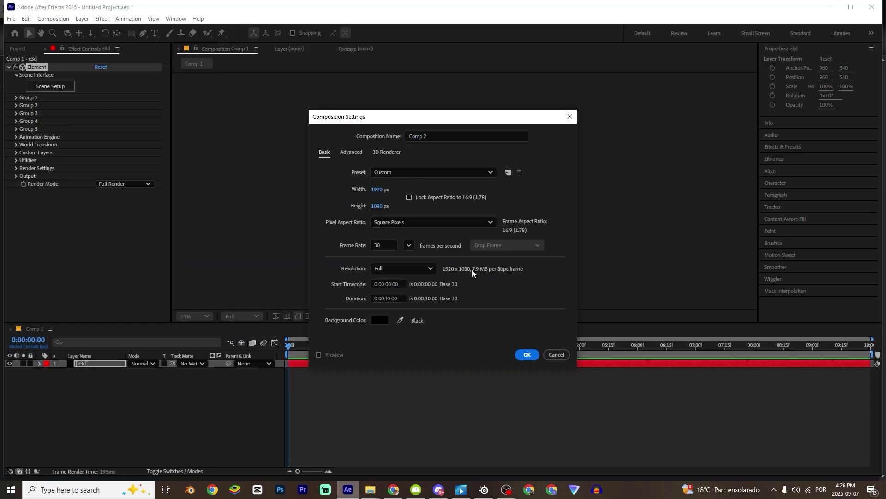
left_click(536, 354)
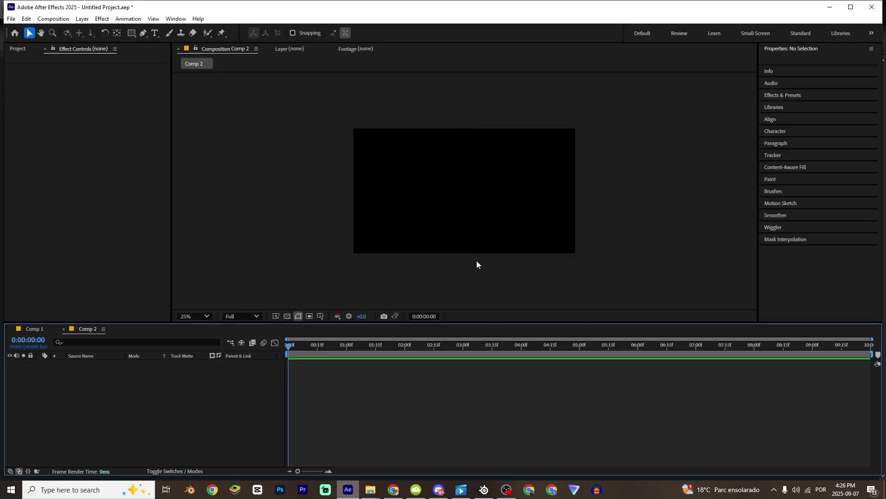
- Import the image IMG-20250831-WA0042 from the Downloads folder as footage
key("ctrl+i")
left_click(488, 225)
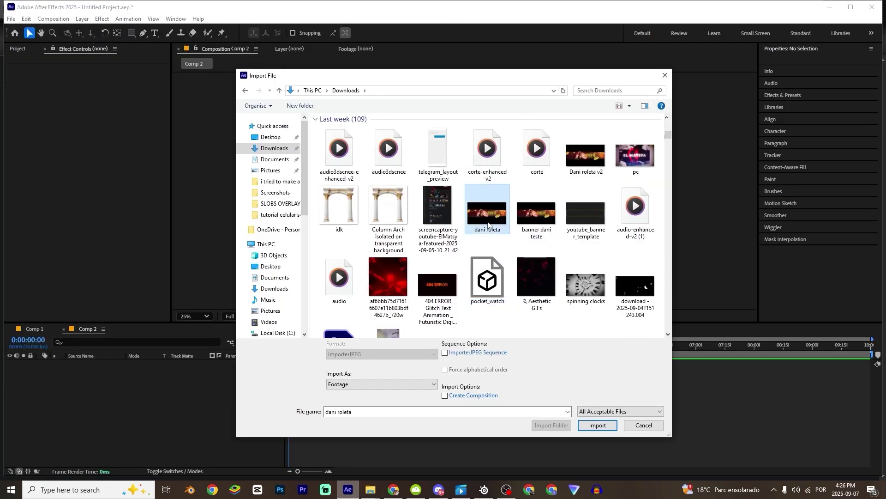
left_click(537, 213)
scroll(416, 231, "down", 5)
scroll(404, 255, "down", 5)
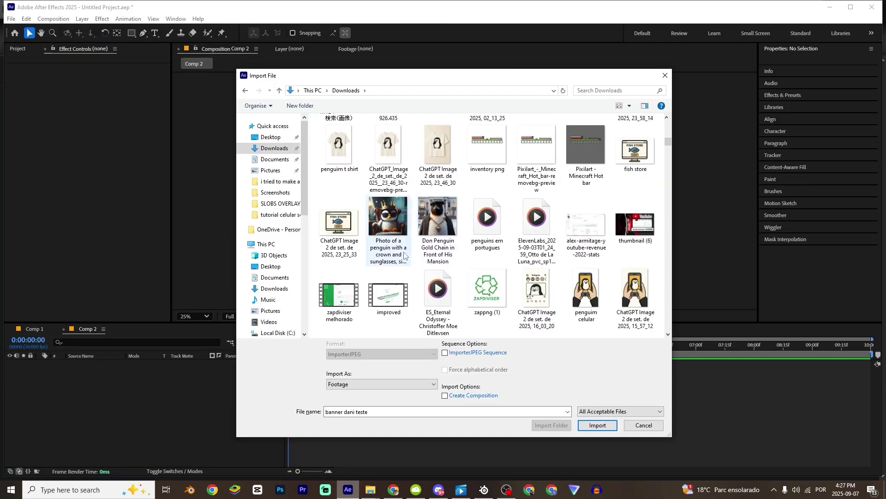
scroll(404, 255, "down", 10)
left_click(497, 140)
left_click(586, 425)
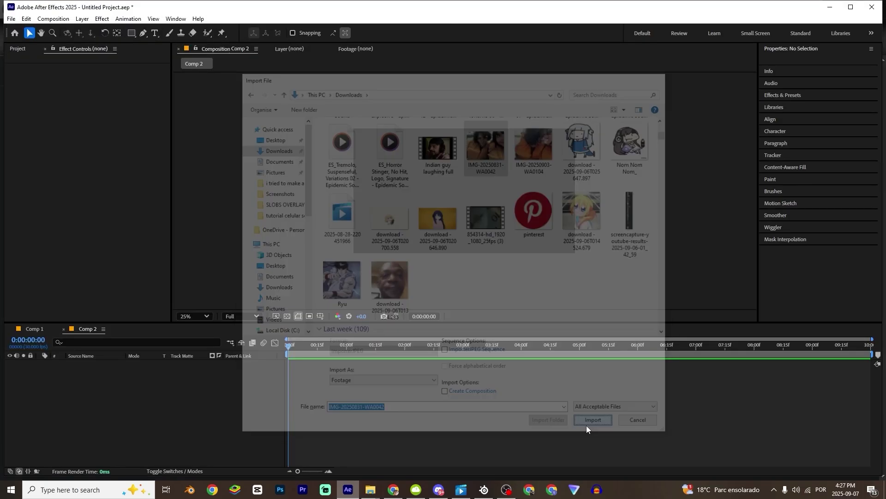
- Add the imported image to Comp 2 and fit it to the frame at 135% scale, positioned at 960, 616
left_click_drag(67, 151, 145, 408)
key("s")
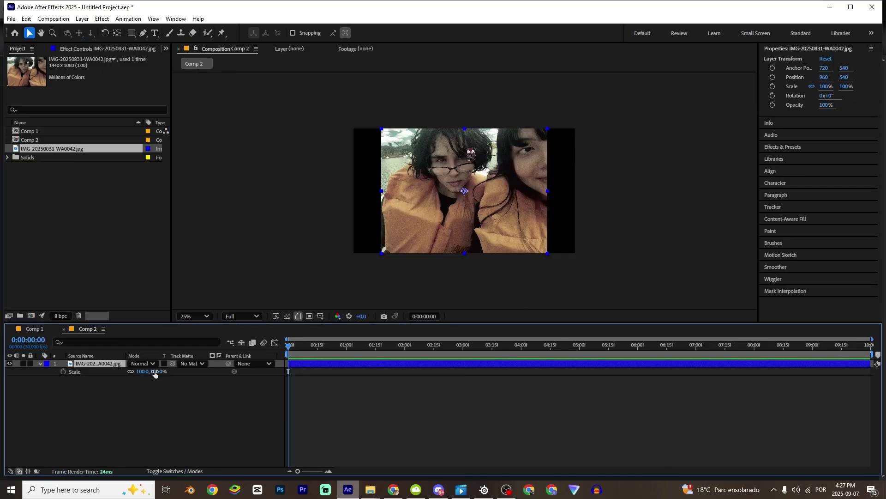
mouse_move(152, 371)
left_mouse_down()
mouse_move(179, 371)
mouse_move(169, 371)
left_mouse_up()
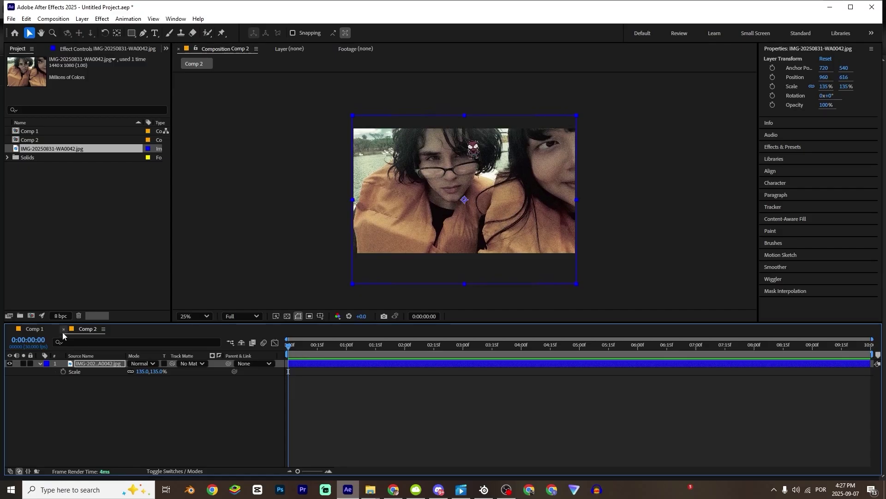
- Place Comp 2 below the e3d layer in Comp 1 and hide it
left_click(47, 328)
left_click(33, 132)
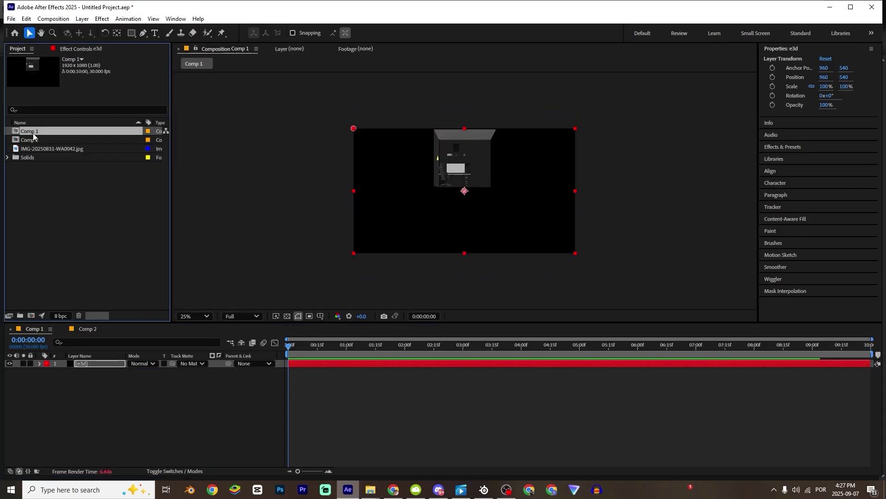
left_click(40, 140)
left_click_drag(40, 140, 62, 398)
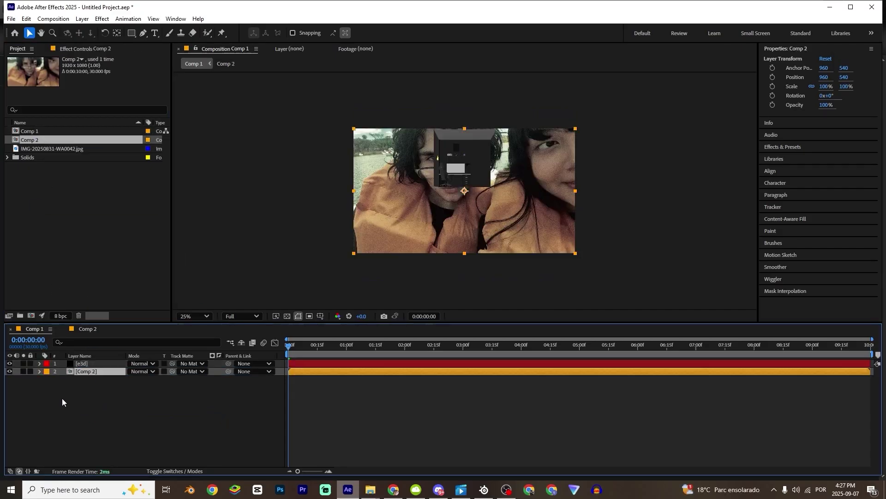
left_click(9, 371)
- Assign Comp 2 to Layer 1 of the custom texture maps in the e3d layer's Element effect
left_click(82, 364)
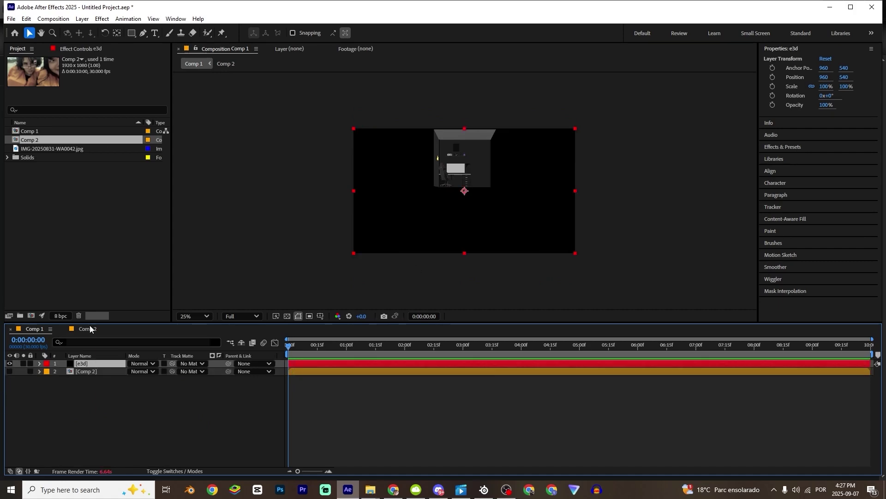
left_click(79, 49)
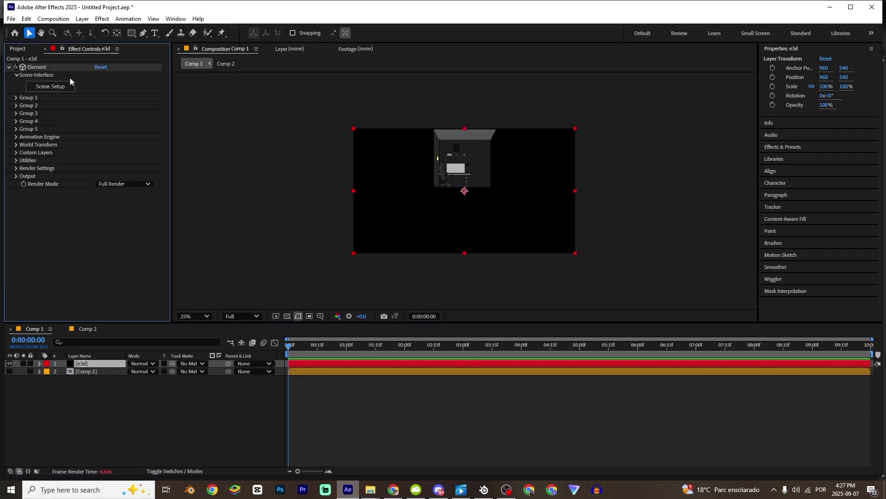
left_click(16, 152)
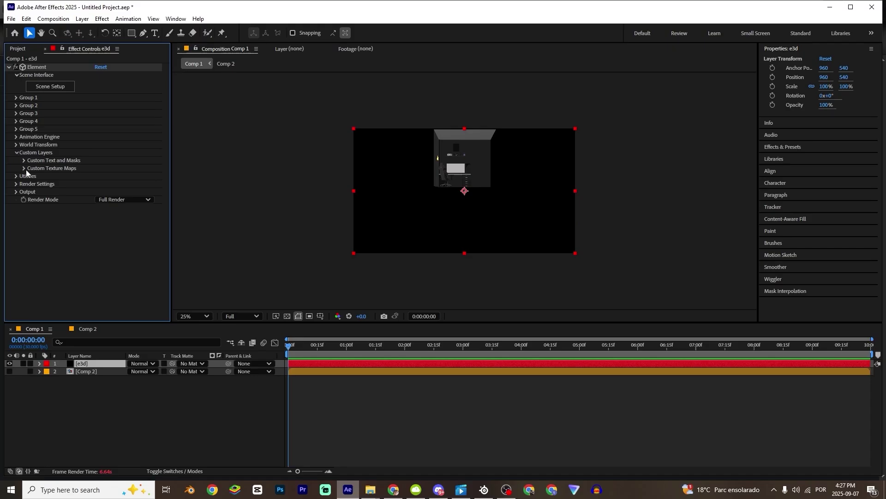
left_click(24, 168)
left_click(111, 176)
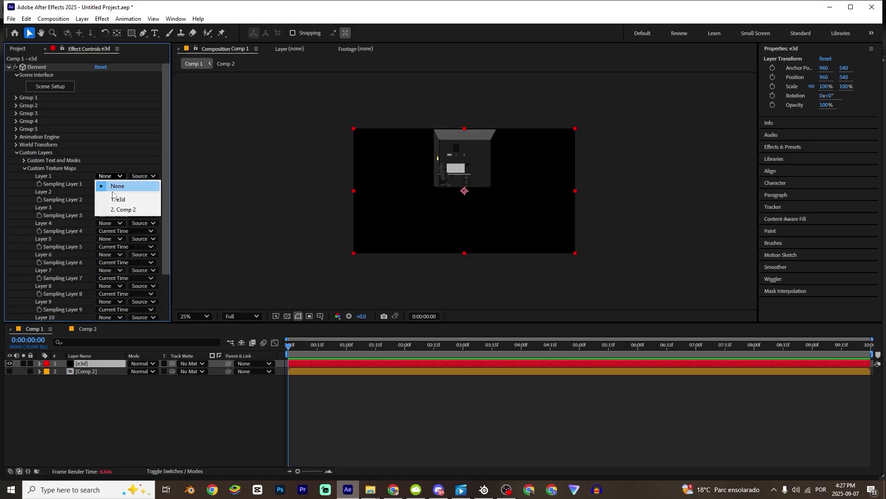
left_click(133, 211)
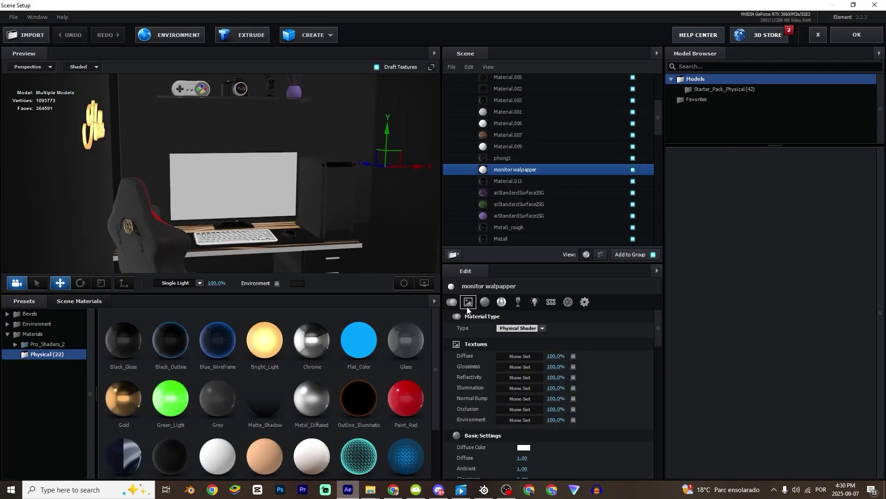
- Load Custom Layer 1 [Comp 2] as the diffuse texture of the monitor walpapper material and accept the scene setup
left_click(468, 303)
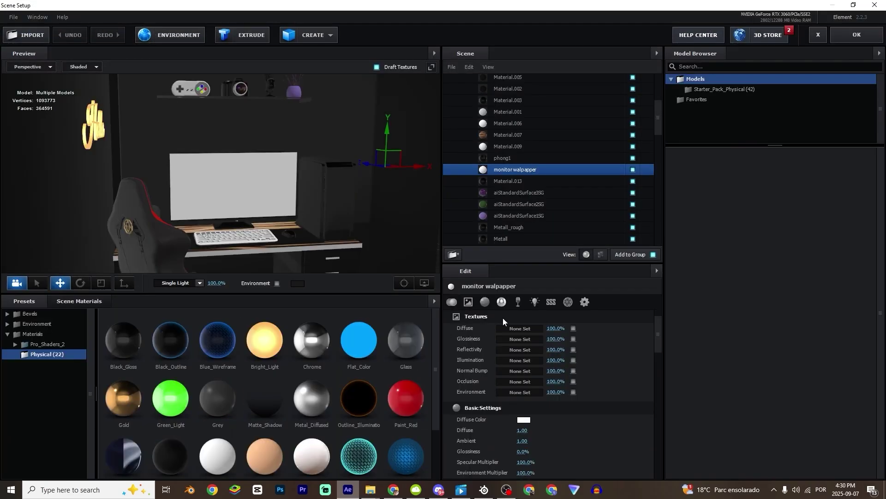
left_click(507, 331)
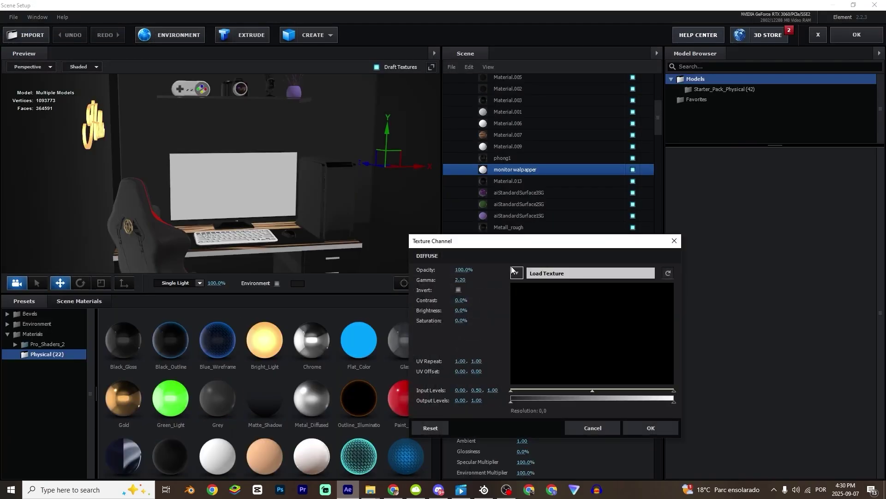
left_click(530, 273)
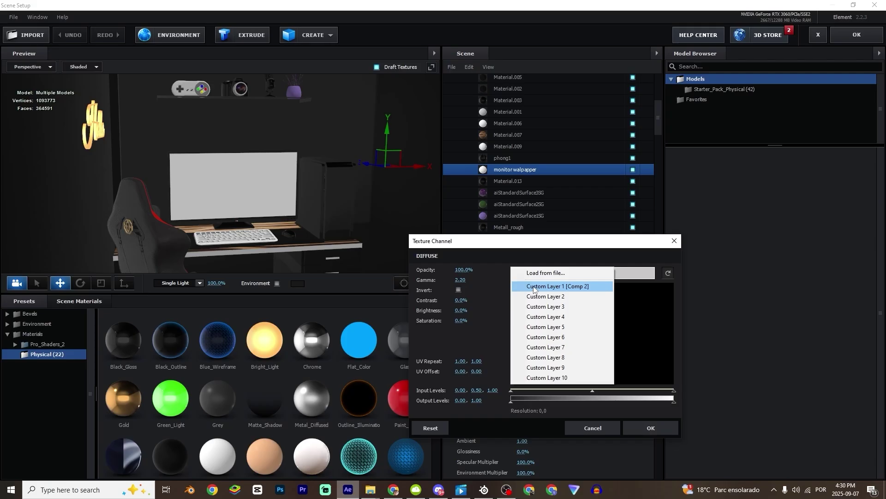
left_click(534, 287)
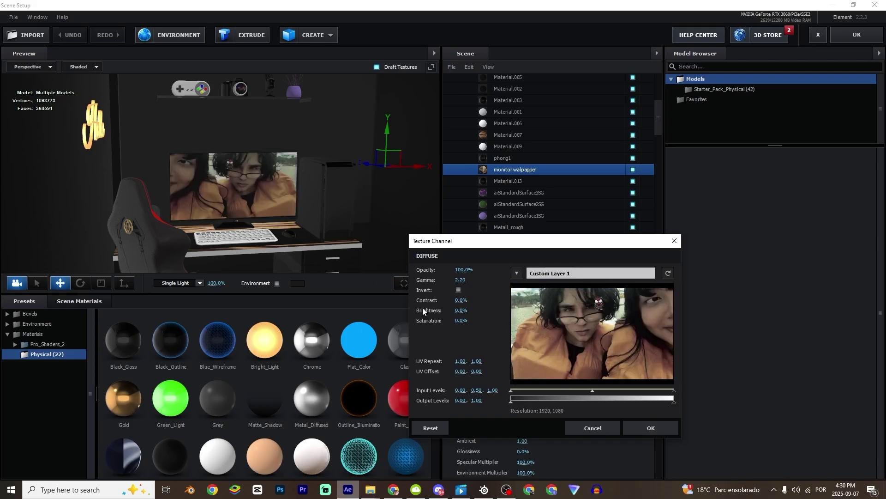
left_click(654, 423)
left_click(854, 39)
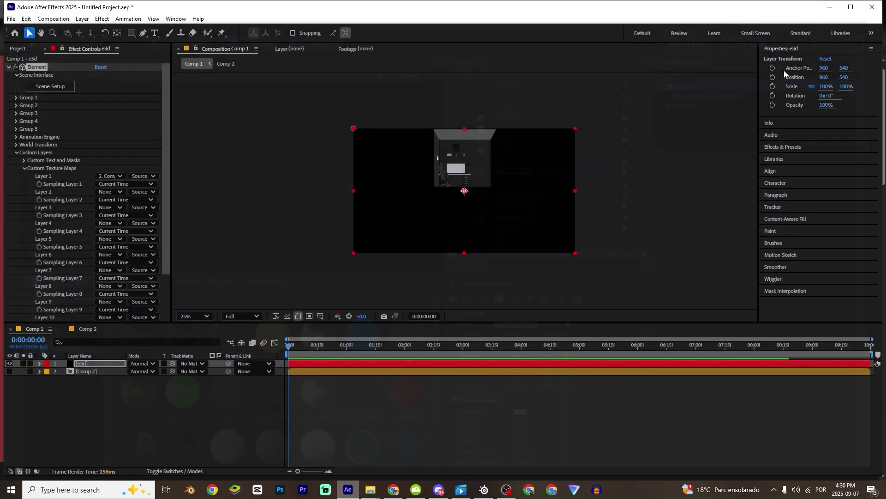
- Raise the brightness of the monitor wallpaper's diffuse texture and return to the composition
scroll(446, 197, "up", 5)
scroll(470, 248, "up", 1)
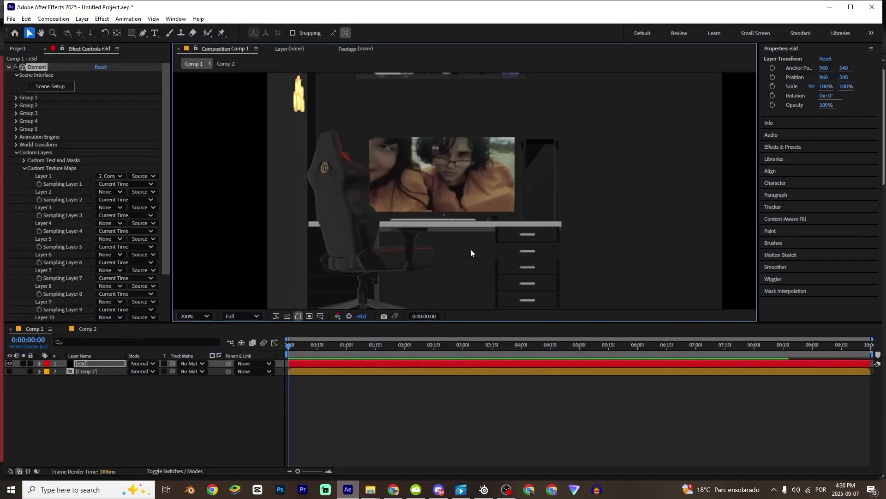
scroll(464, 191, "up", 2)
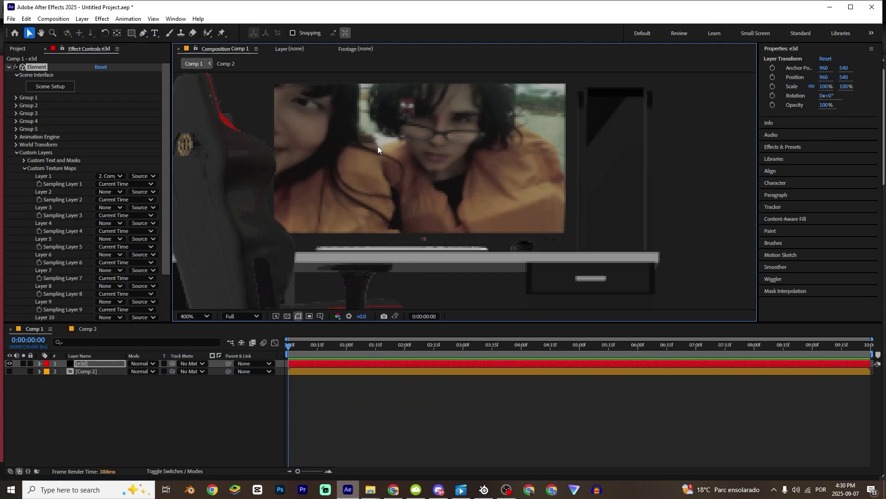
scroll(443, 133, "down", 1)
left_click_drag(445, 135, 450, 153)
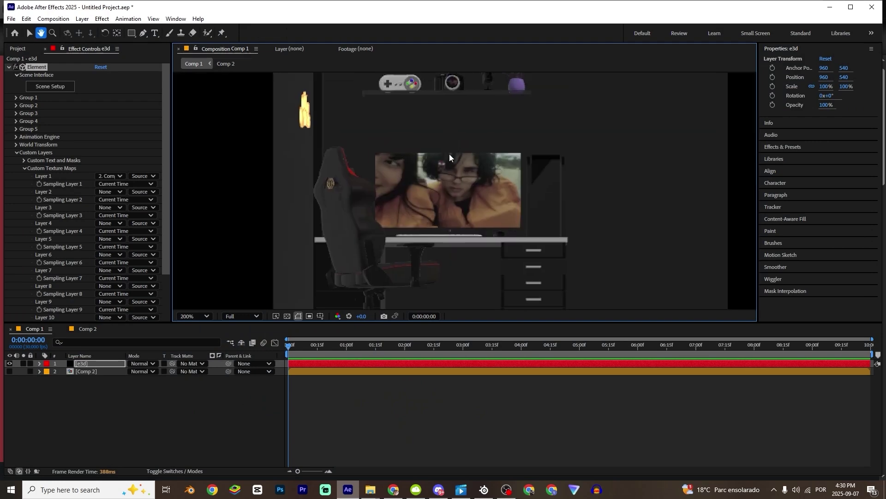
scroll(450, 154, "up", 1)
left_click(46, 92)
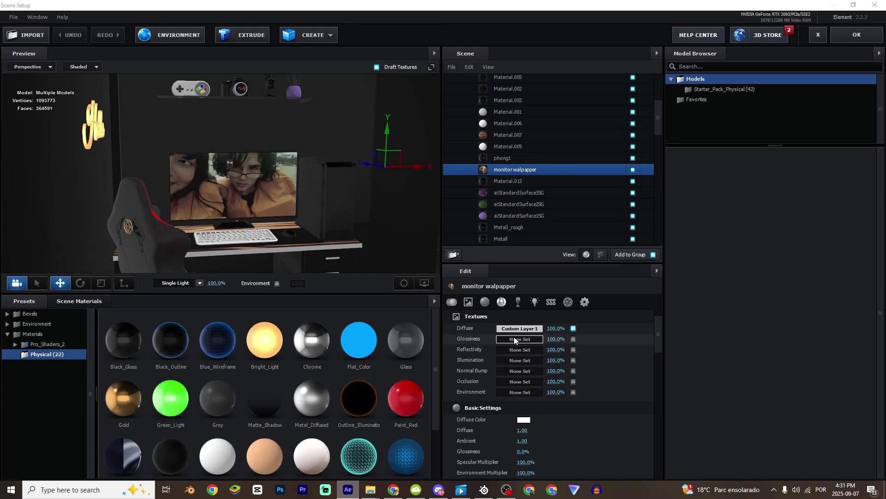
left_click(519, 328)
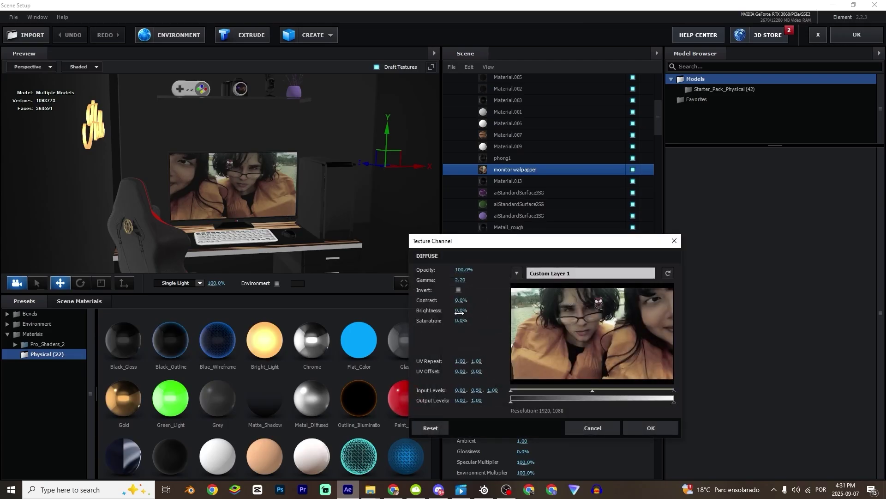
left_click_drag(459, 313, 488, 315)
key("Return")
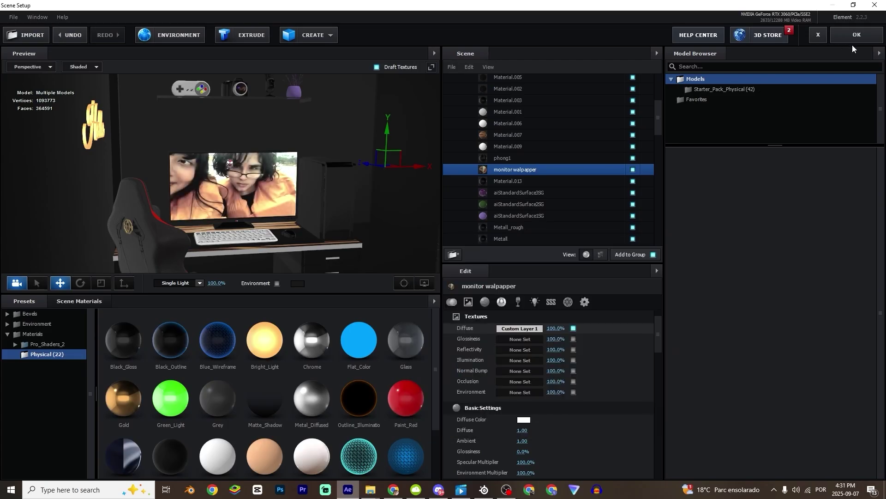
left_click(856, 36)
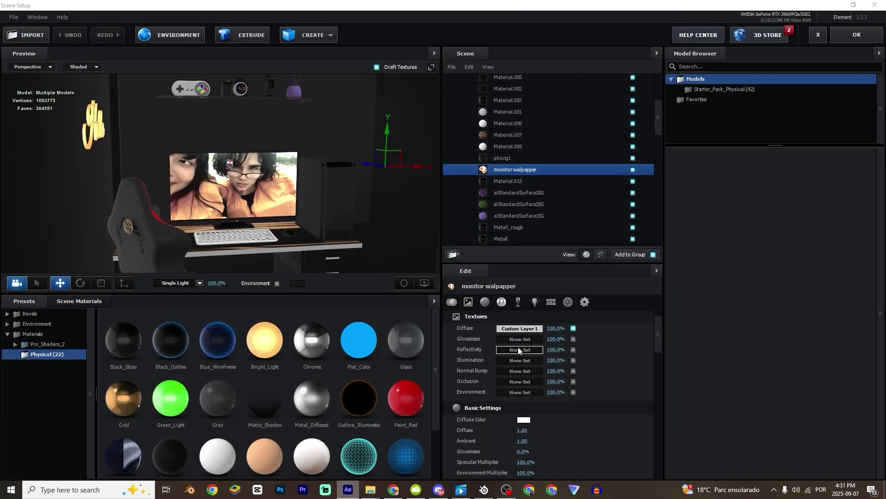
- Fine-tune the Custom Layer 1 diffuse texture's brightness in the scene setup and accept the texture settings
left_click(519, 328)
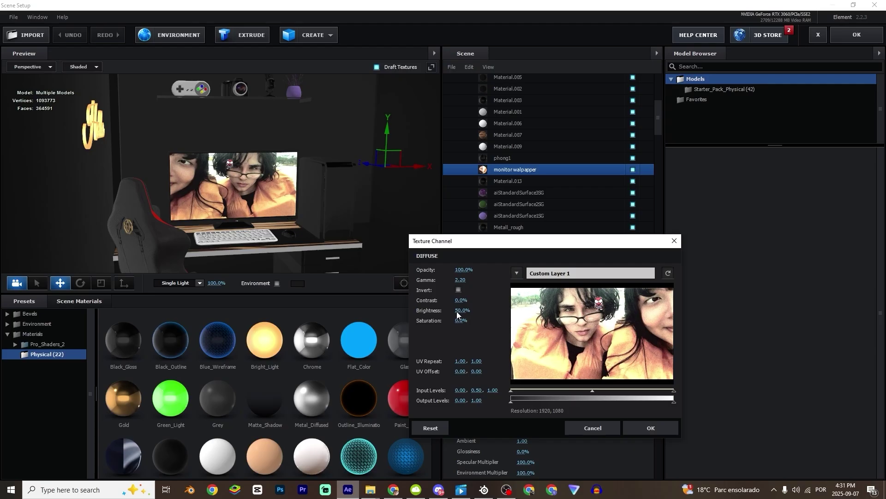
left_click_drag(456, 311, 454, 311)
left_click(665, 427)
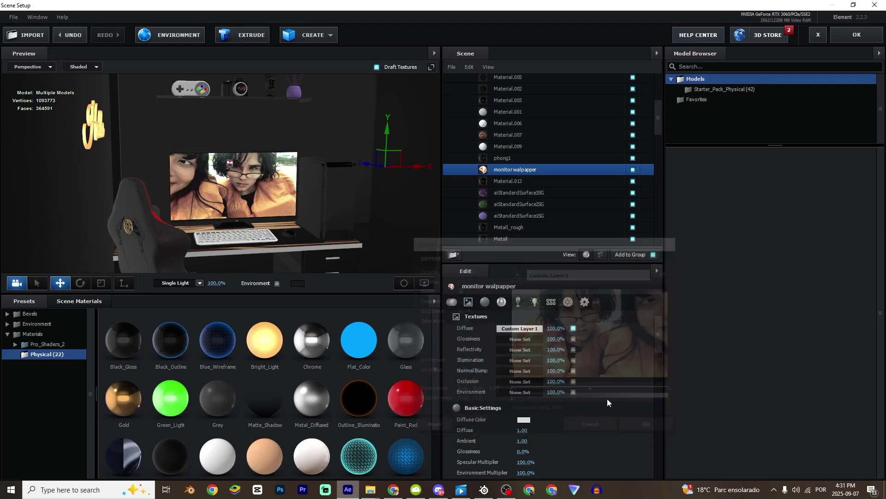
- Import the 3D object iphone.obj from the Downloads folder with Use Auto-Normals enabled
scroll(314, 202, "down", 3)
left_click_drag(314, 202, 300, 223)
left_click(14, 42)
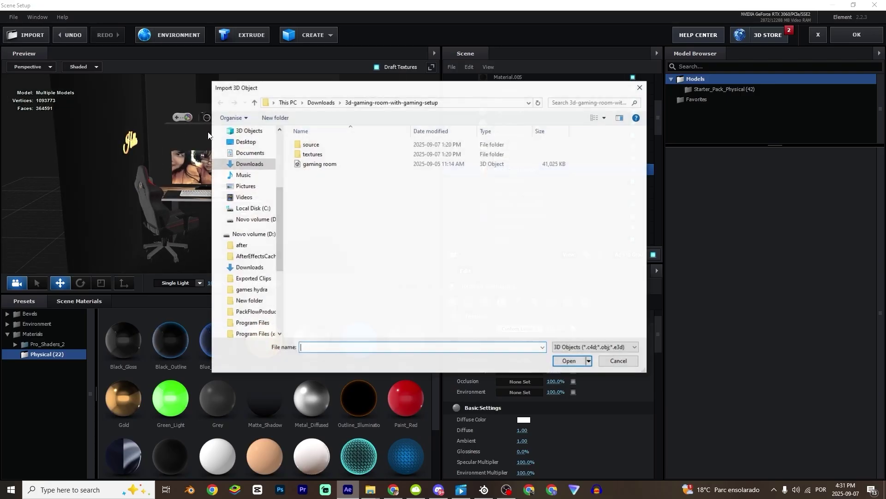
left_click(254, 165)
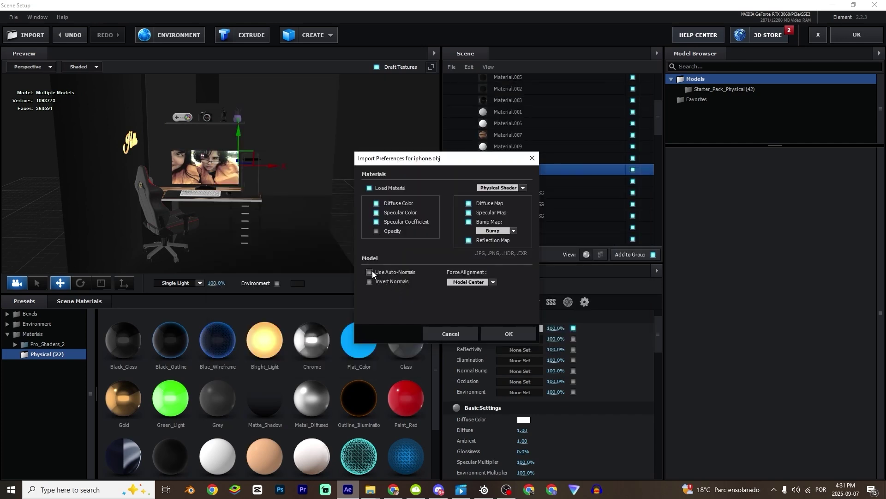
left_click(370, 272)
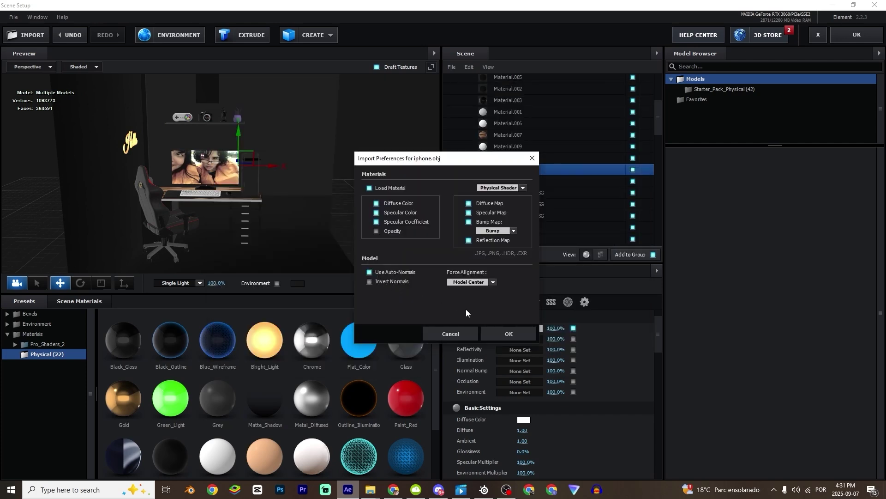
left_click(500, 330)
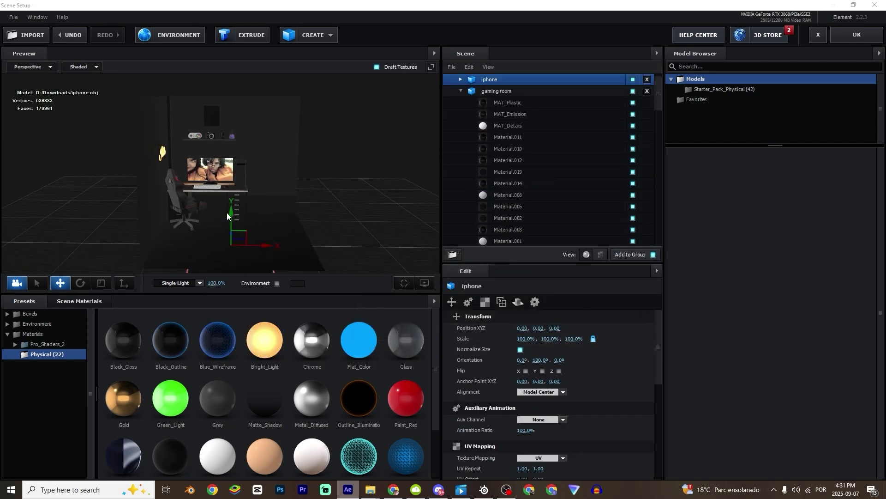
- Raise the iPhone model vertically to a Y position of 0.81
left_click_drag(230, 212, 233, 157)
scroll(311, 214, "up", 2)
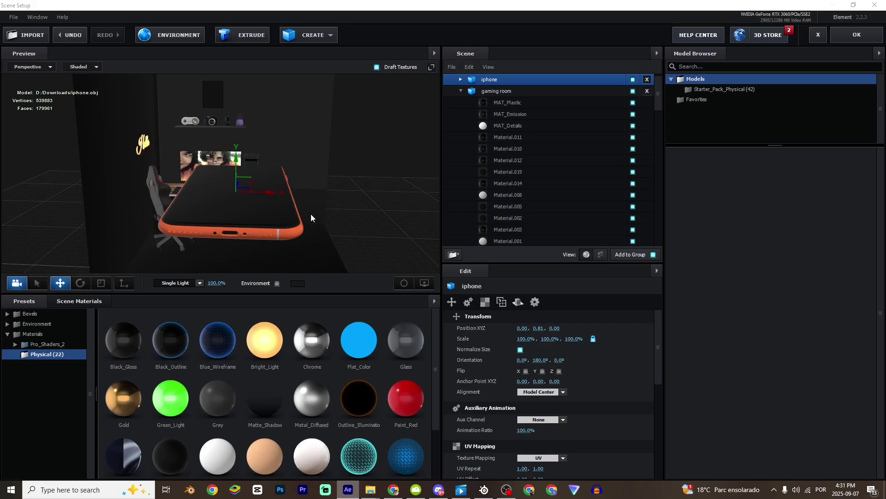
left_click_drag(312, 214, 325, 258)
- Turn off the iPhone's Glass material to uncover the screen surface beneath it
left_click(461, 79)
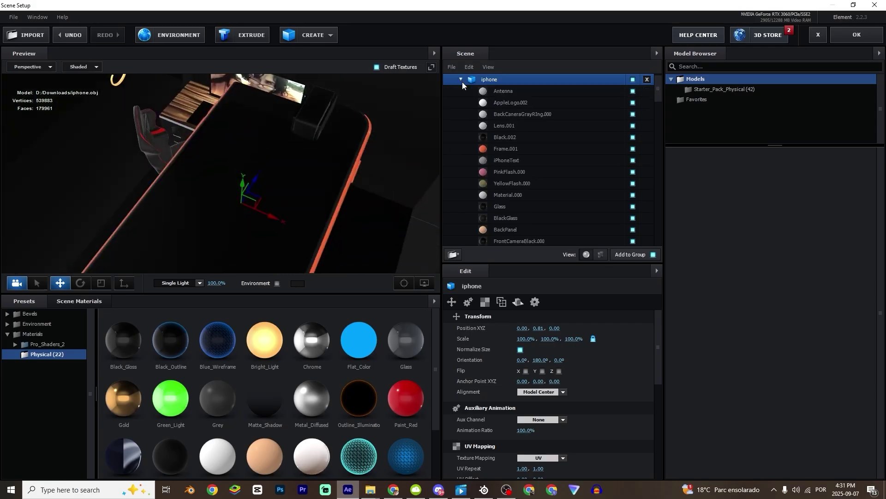
left_click(508, 139)
scroll(370, 188, "up", 1)
left_click(536, 206)
left_click(633, 207)
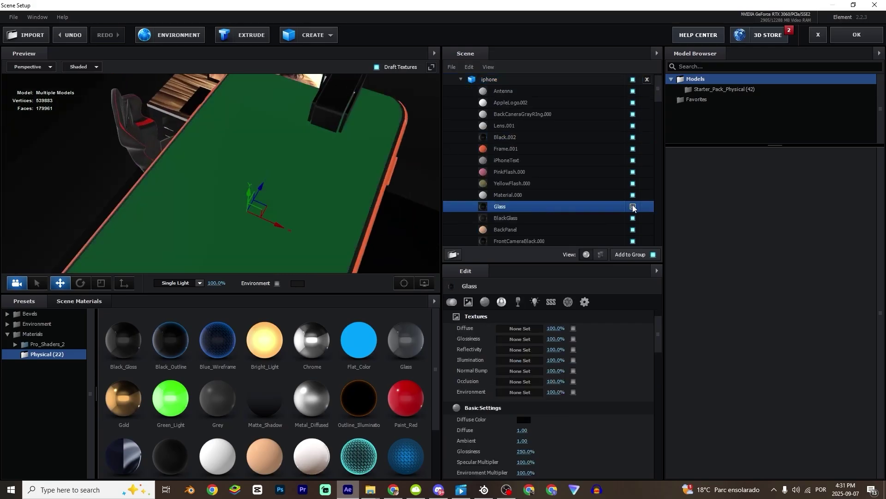
scroll(303, 200, "down", 1)
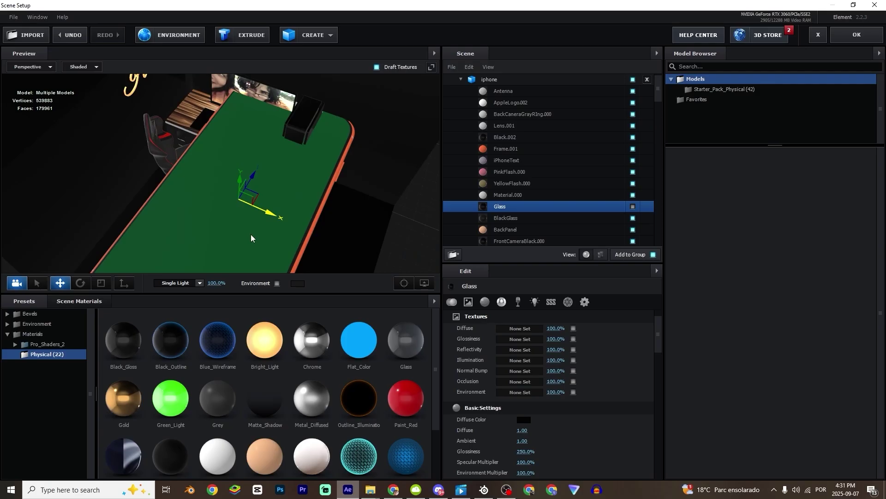
left_click_drag(337, 150, 183, 190)
scroll(210, 215, "up", 2)
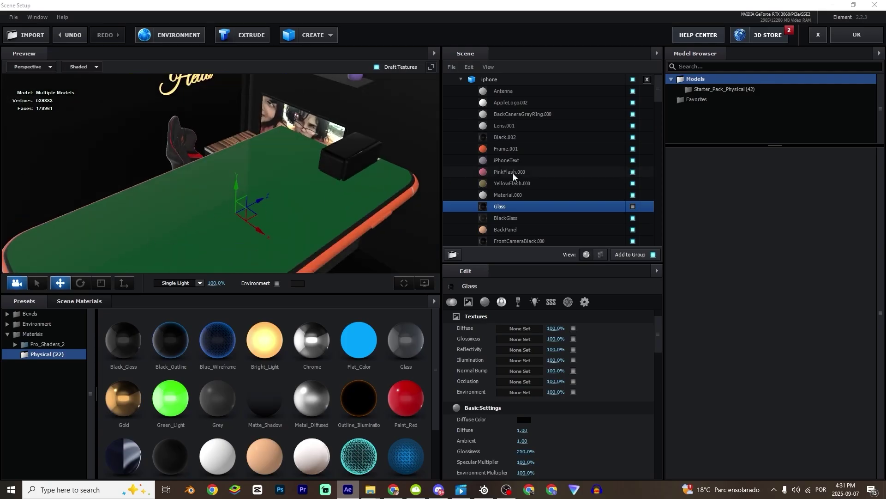
- Select the iPhone model's Wallpaper material to target the phone's screen surface
scroll(514, 175, "down", 3)
scroll(528, 97, "up", 2)
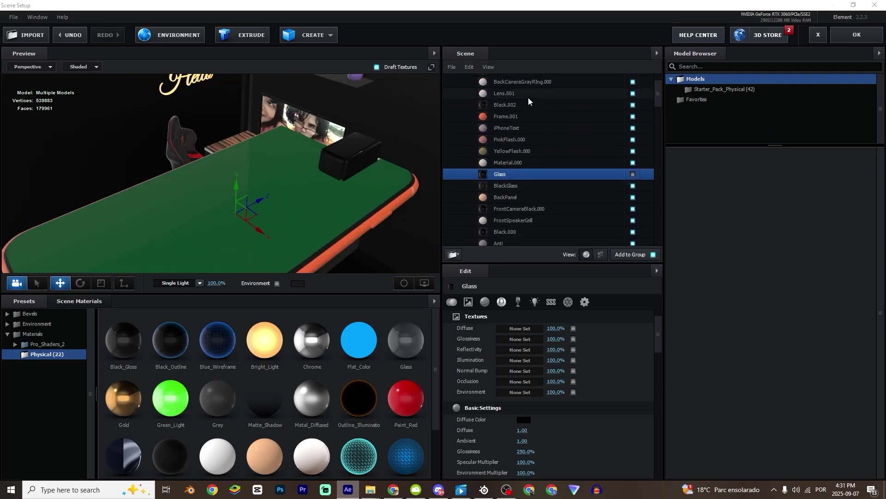
scroll(531, 152, "down", 2)
left_click(523, 180)
scroll(238, 185, "down", 2)
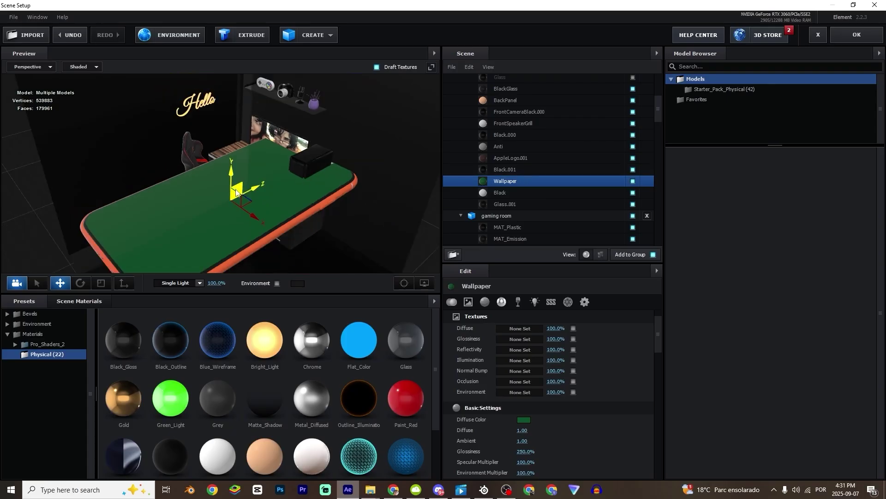
- Check the iPhone's screen surface within the room and accept the scene setup
mouse_move(237, 185)
left_mouse_down()
mouse_move(207, 127)
mouse_move(236, 155)
mouse_move(364, 194)
mouse_move(265, 240)
mouse_move(312, 123)
mouse_move(334, 170)
mouse_move(238, 169)
left_mouse_up()
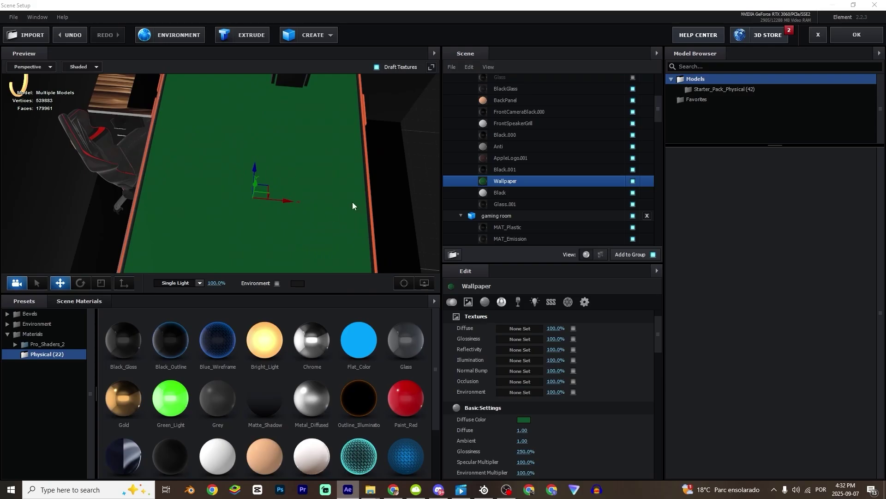
scroll(353, 201, "down", 3)
left_click_drag(351, 200, 381, 240)
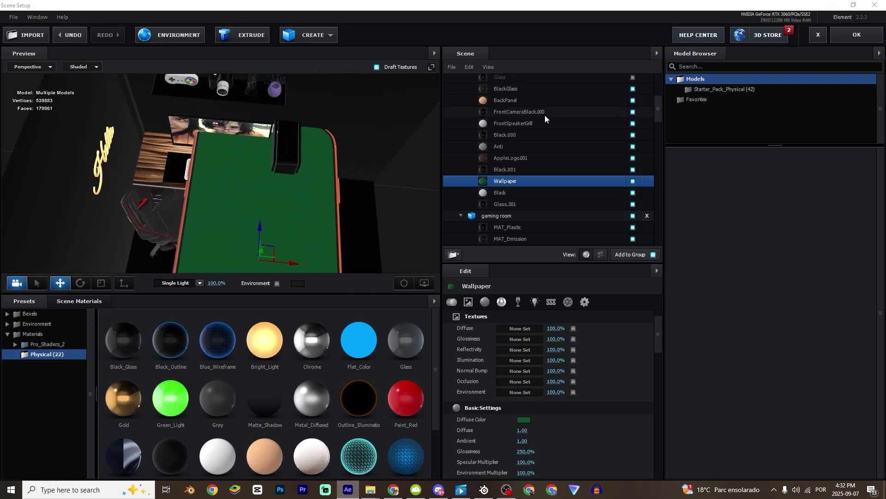
scroll(536, 119, "up", 4)
scroll(342, 253, "down", 3)
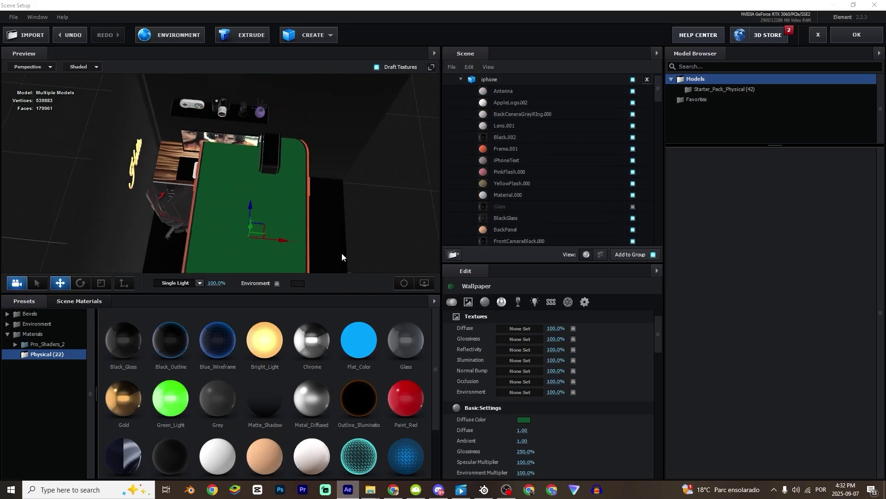
left_click_drag(341, 253, 305, 208)
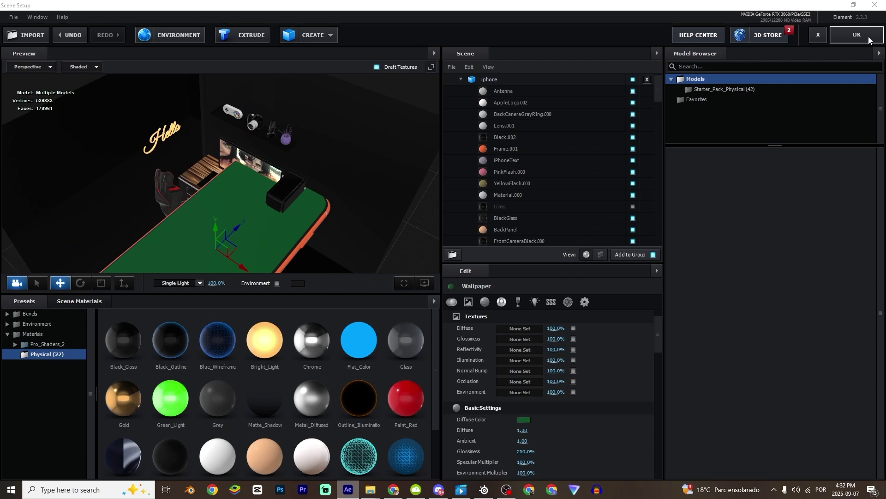
left_click(868, 39)
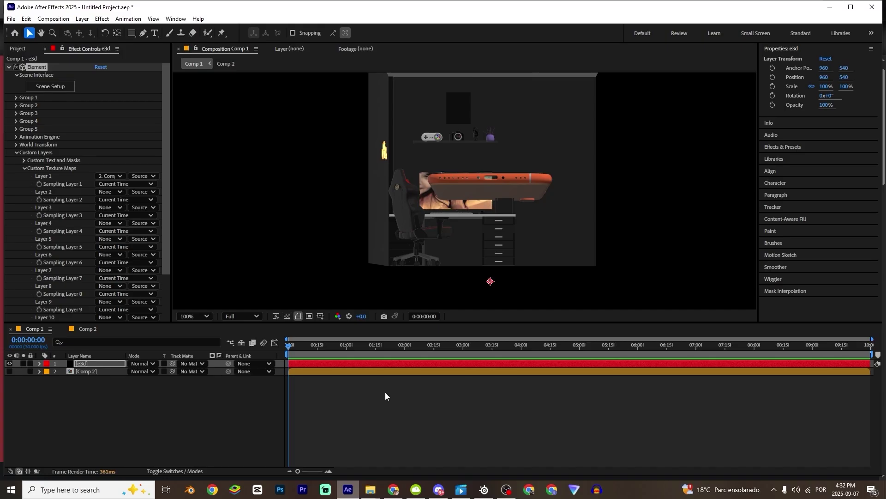
key("ctrl+n")
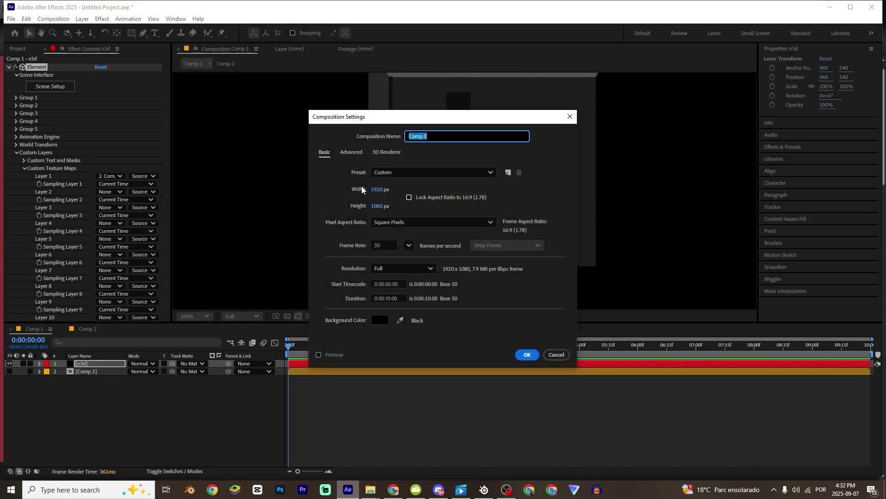
left_click(351, 192)
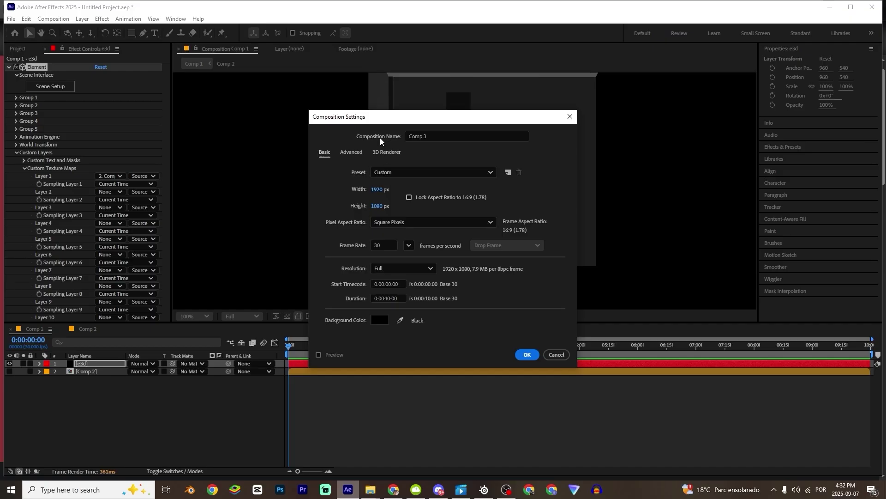
left_click_drag(381, 119, 536, 113)
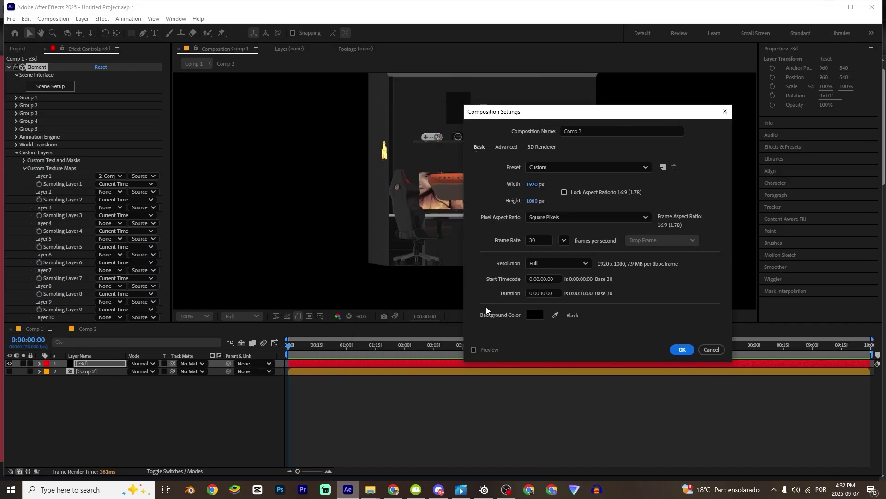
left_click(711, 350)
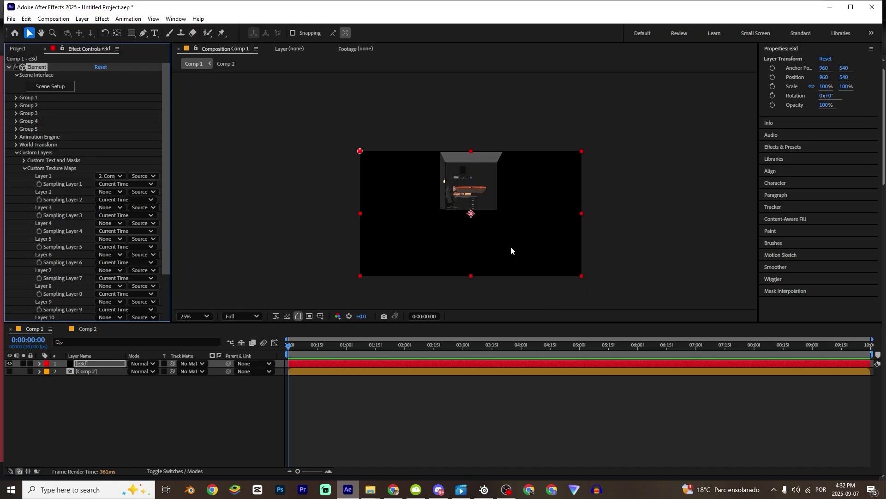
- Create a new portrait composition named Comp 3 with a width of 1080 px
key("ctrl+n")
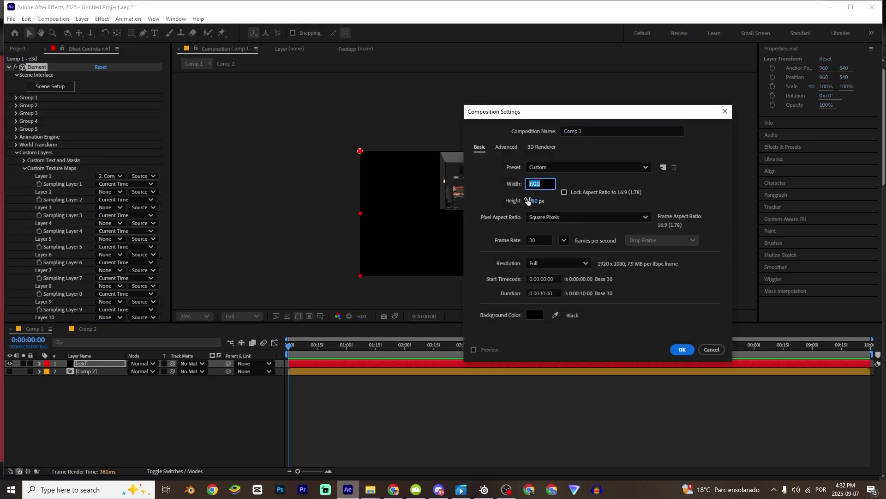
left_click(527, 185)
type("1080")
key("Return")
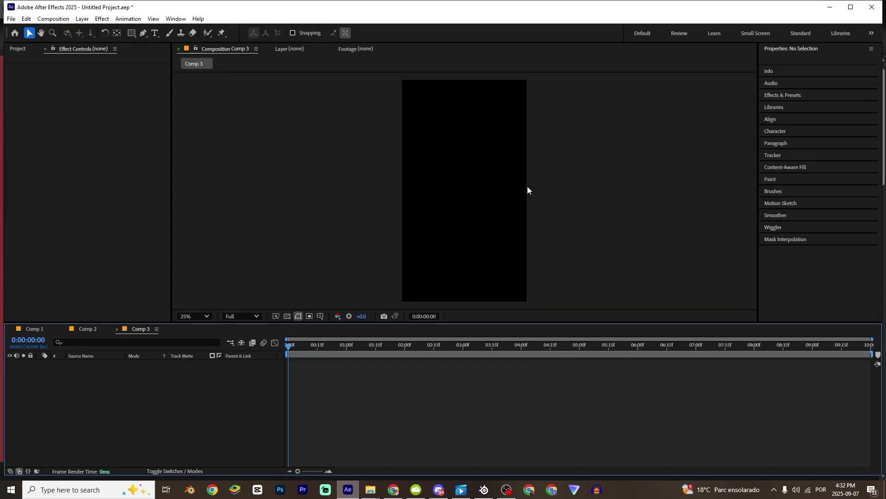
key("comma")
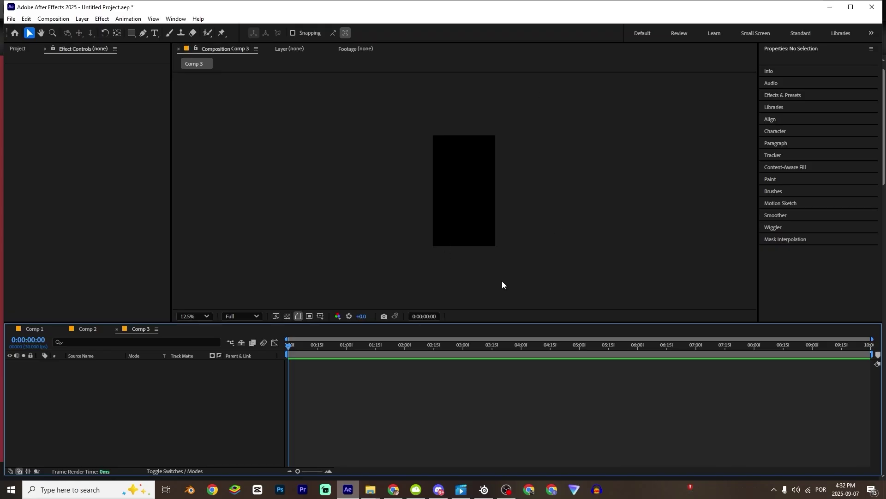
- Switch to File Explorer and look through the Downloads folder for the Template Whatsapp project to import
mouse_move(371, 489)
left_click(320, 451)
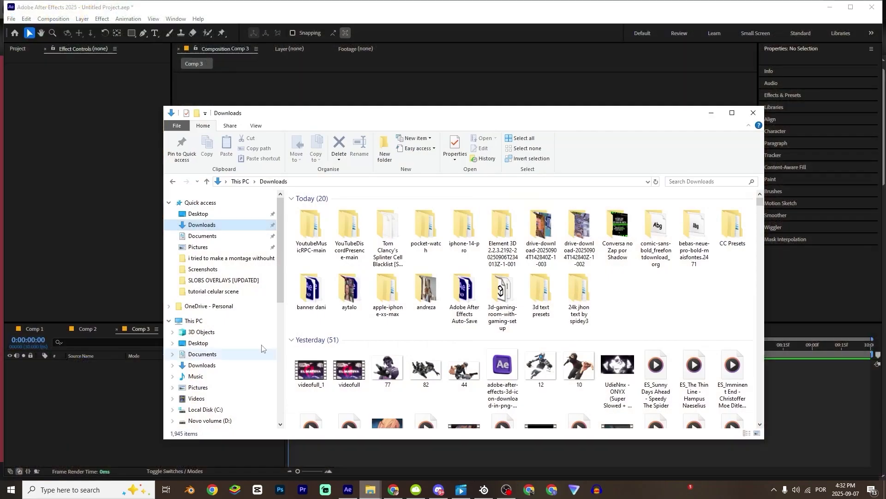
scroll(428, 301, "down", 2)
scroll(640, 300, "down", 6)
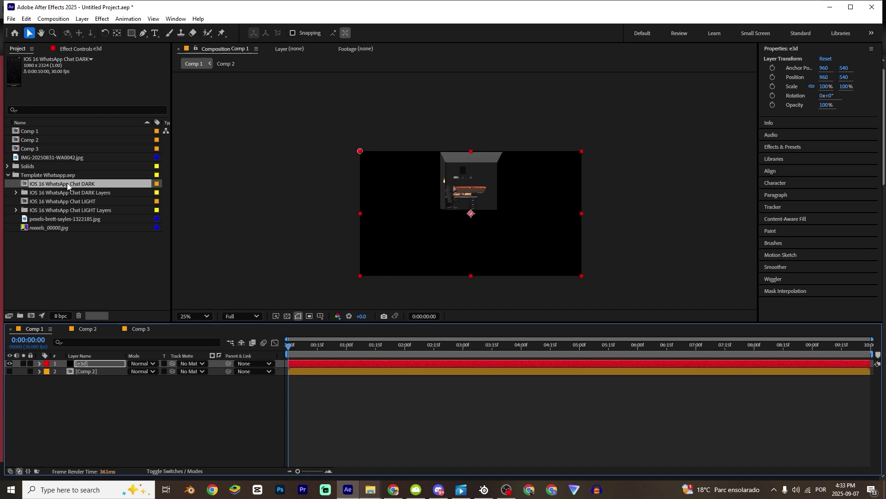
- Open the IOS 16 WhatsApp Chat DARK composition and preview its chat animation, checking what the Messages layer shows
double_click(67, 184)
scroll(410, 218, "down", 2)
left_click_drag(393, 346, 298, 352)
key("space")
key("space")
left_click_drag(297, 345, 437, 345)
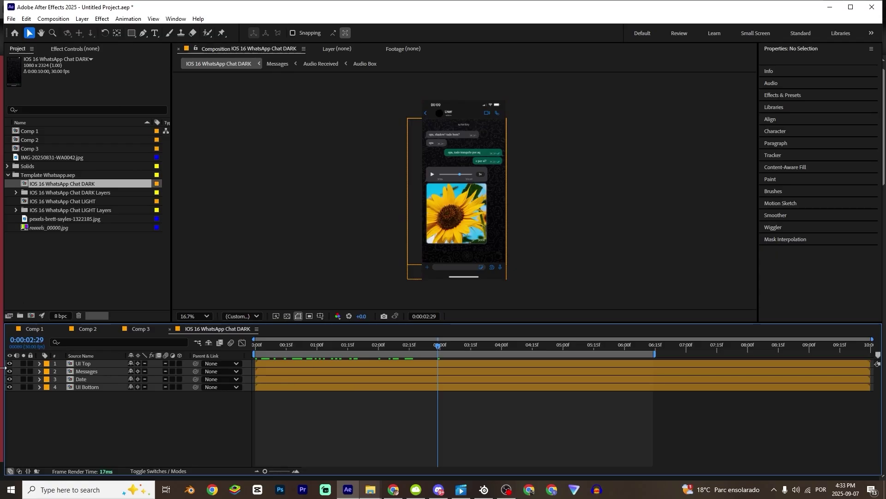
left_click(10, 371)
left_click(9, 371)
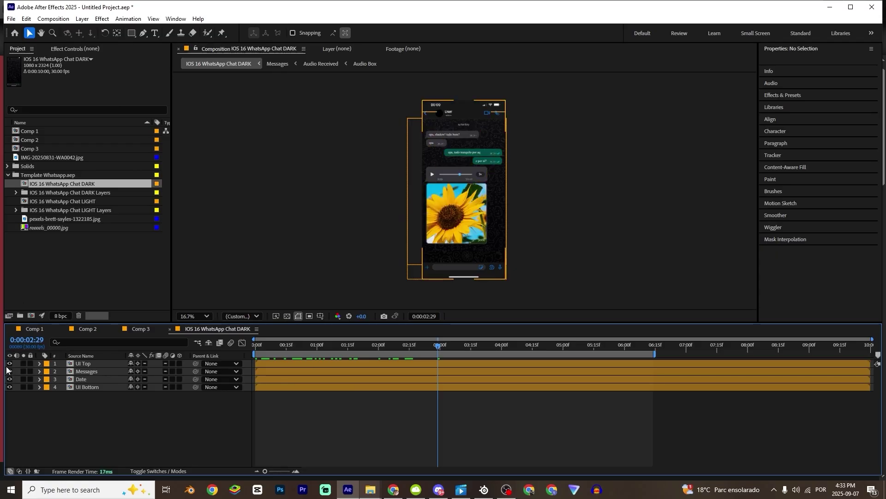
- Add the IOS 16 WhatsApp Chat DARK composition to Comp 1 as the lowest layer and hide it
left_click(33, 329)
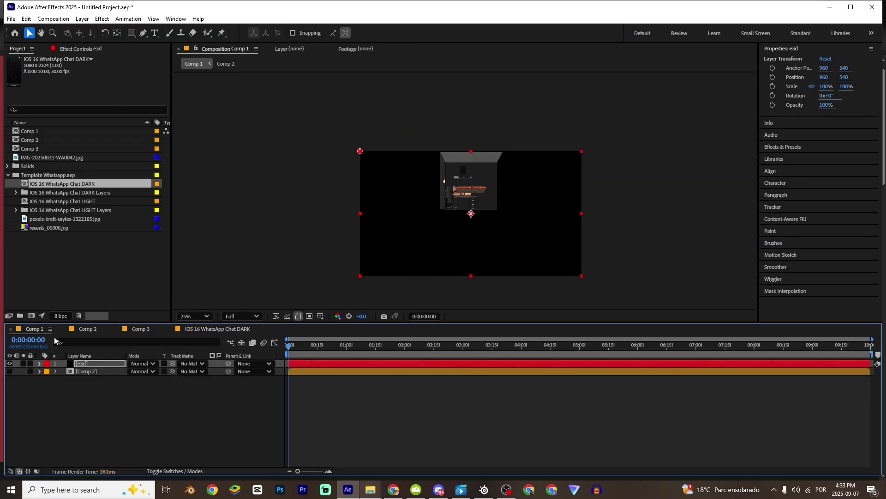
left_click(88, 328)
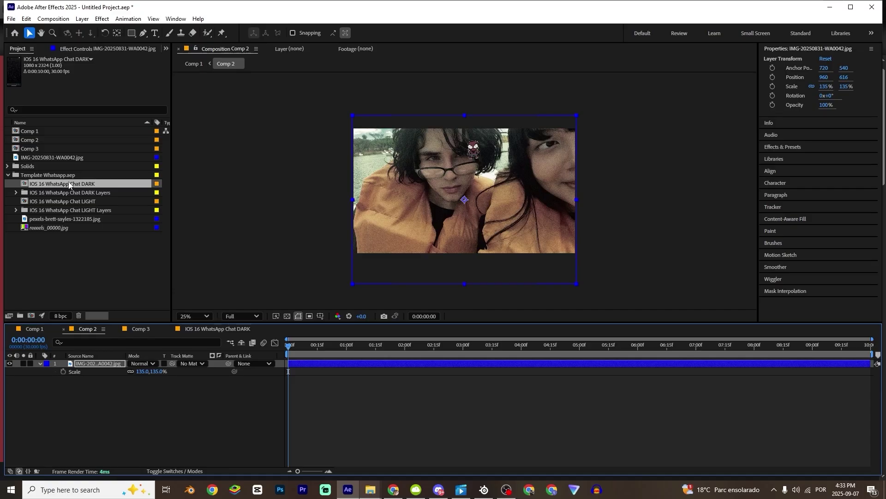
left_click(33, 329)
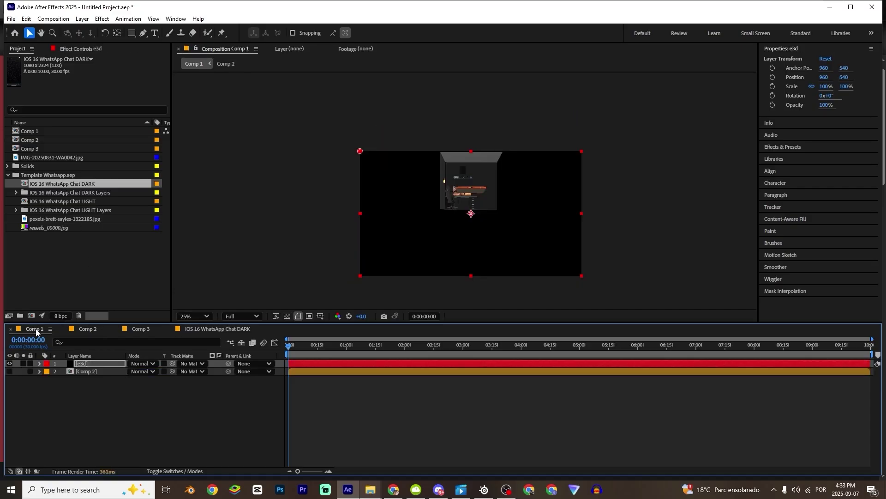
left_click_drag(66, 187, 76, 393)
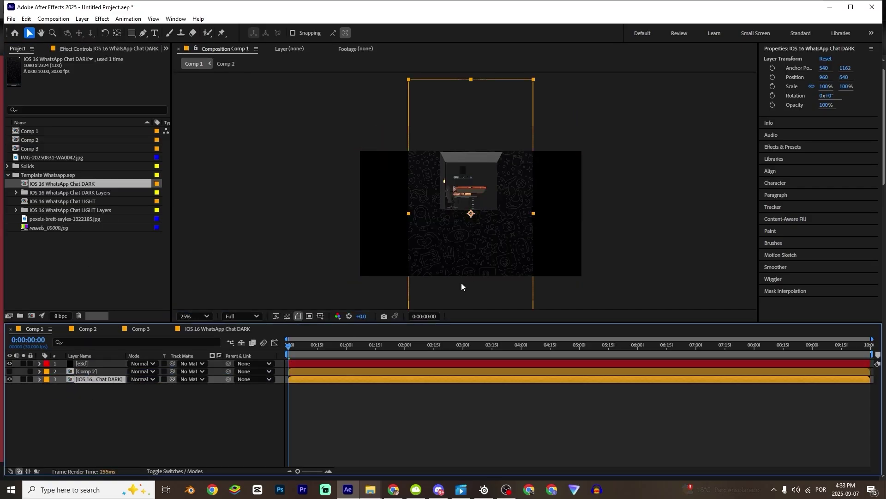
key("period")
key("period")
left_click(9, 379)
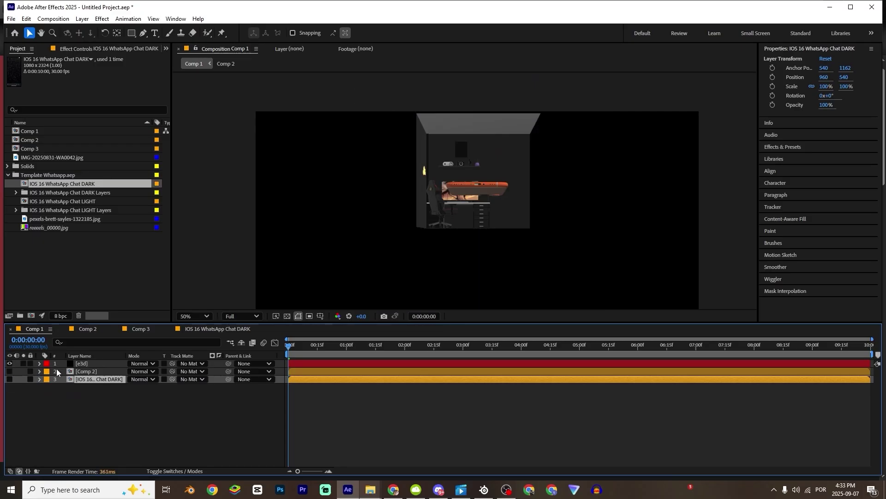
- Assign the IOS 16 WhatsApp Chat DARK layer as custom texture map Layer 2 in the e3d layer's Element effect
left_click(81, 364)
left_click(83, 49)
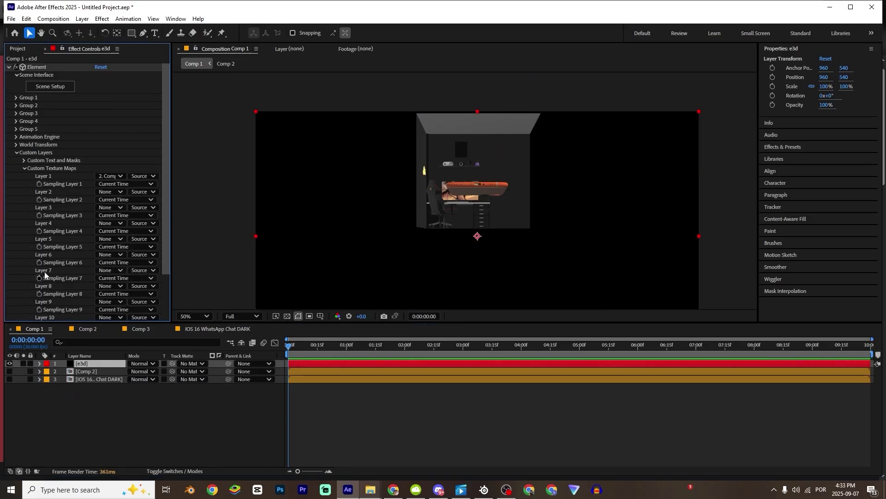
left_click(109, 191)
left_click(125, 237)
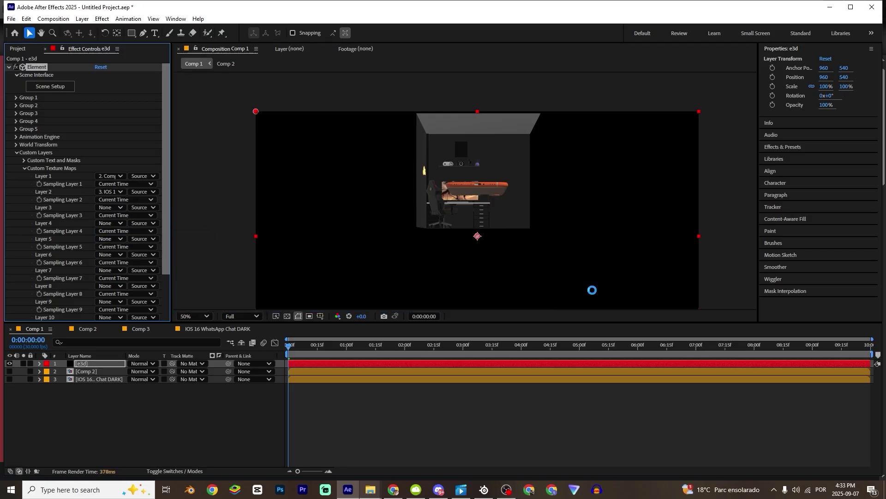
- Save the project as projectv2 in the tutorial celular scene folder on the Desktop
key("ctrl+s")
scroll(379, 222, "up", 2)
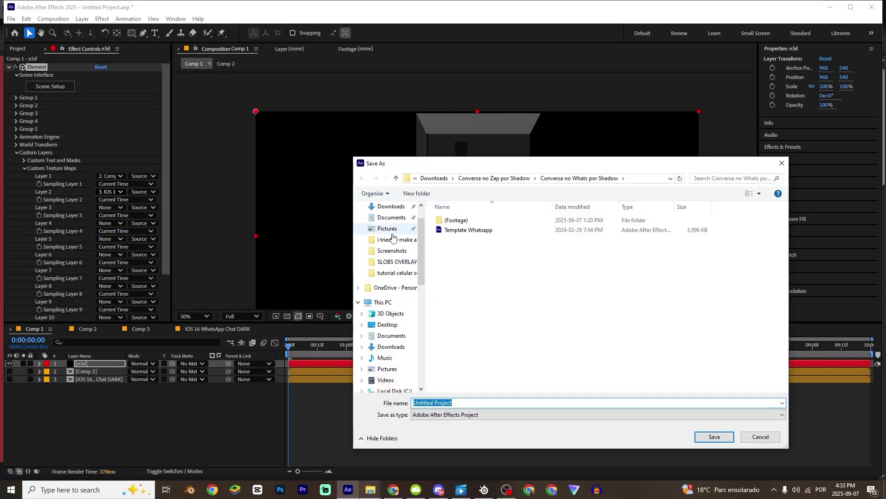
left_click(387, 206)
scroll(506, 317, "down", 8)
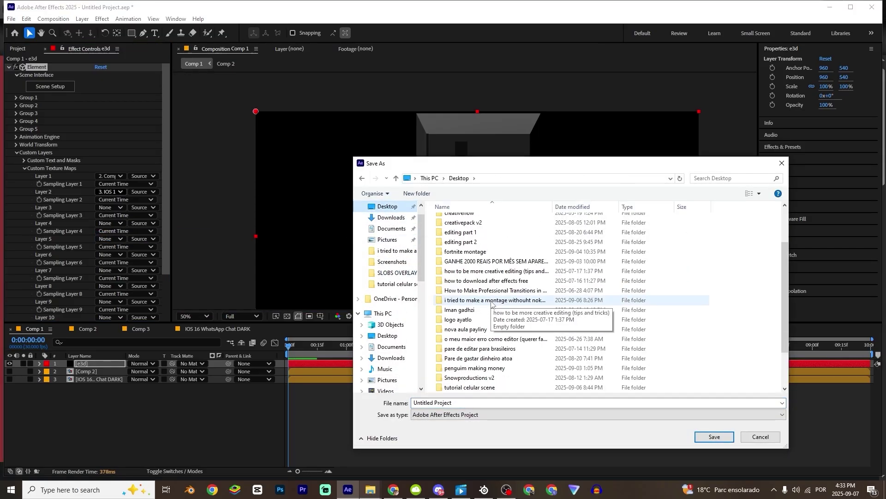
scroll(507, 317, "down", 1)
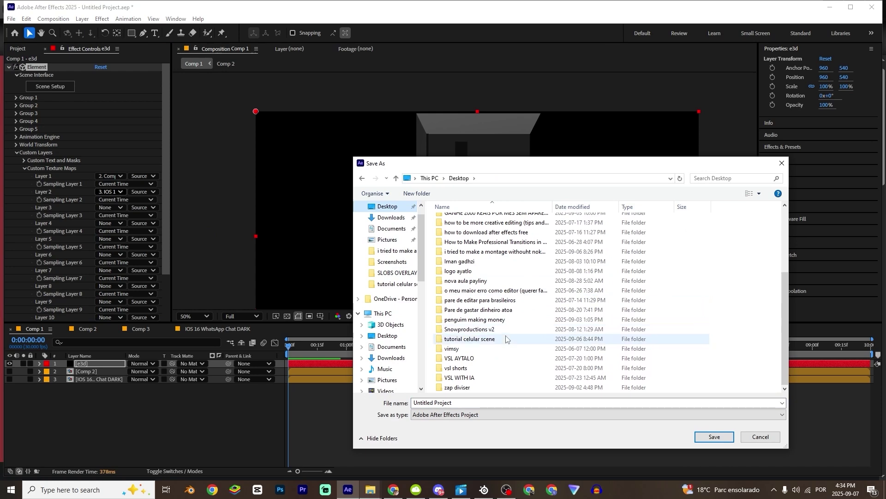
double_click(504, 340)
type("pr")
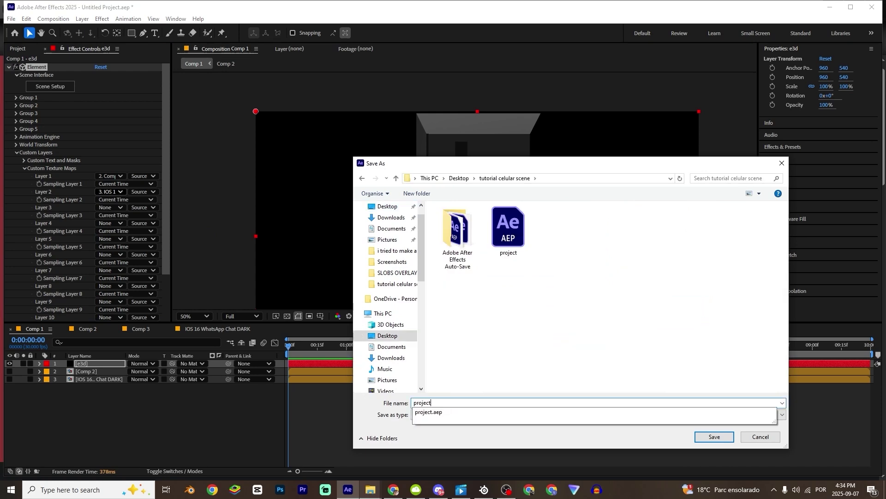
type("oject")
key("Return")
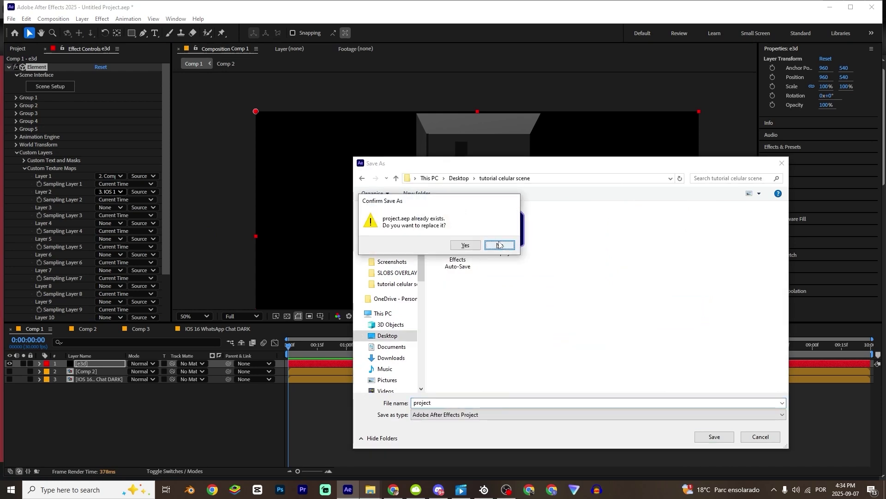
left_click(499, 245)
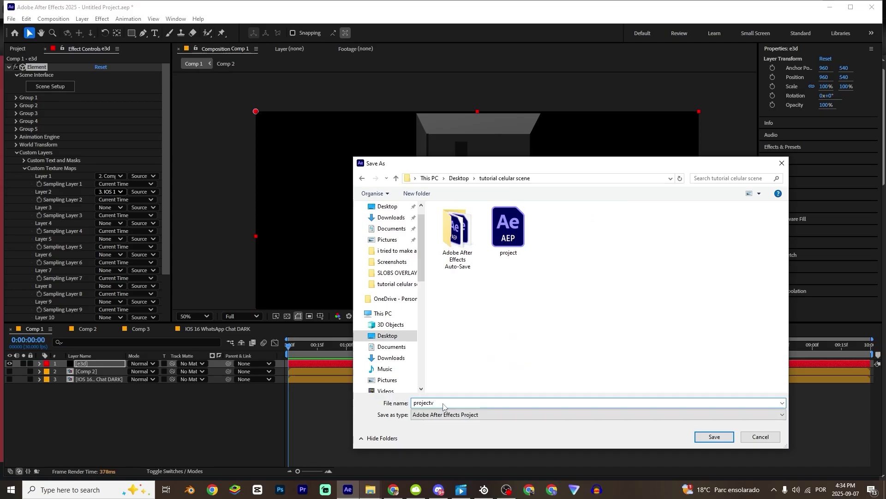
type("v2")
key("Return")
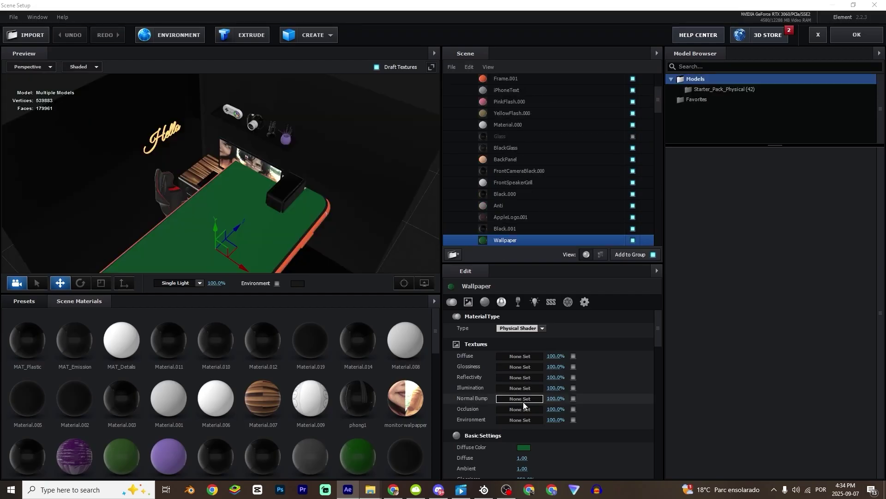
- Set the iPhone Wallpaper material's diffuse color to white (FFFFFF) in the scene setup
left_click(525, 447)
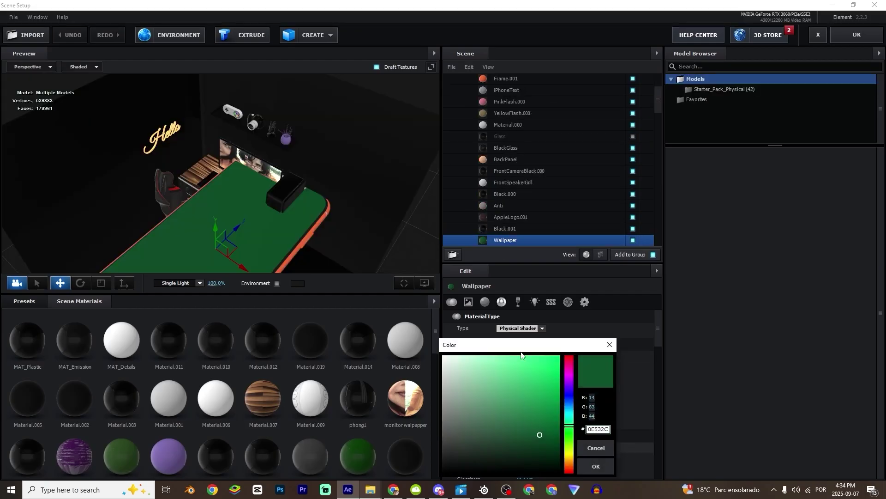
left_click_drag(522, 348, 661, 272)
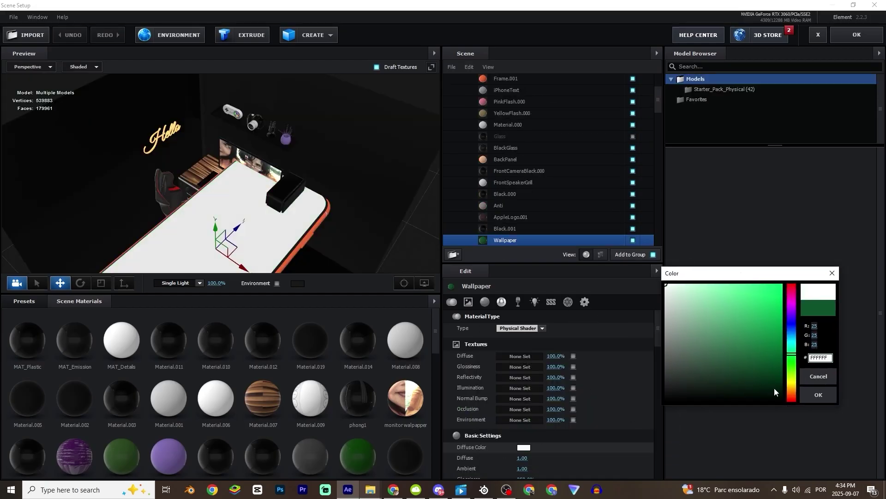
left_click(815, 393)
- Apply Custom Layer 2 [IOS 16 WhatsApp Chat DARK] as the diffuse texture of the iPhone's Wallpaper material
left_click(530, 356)
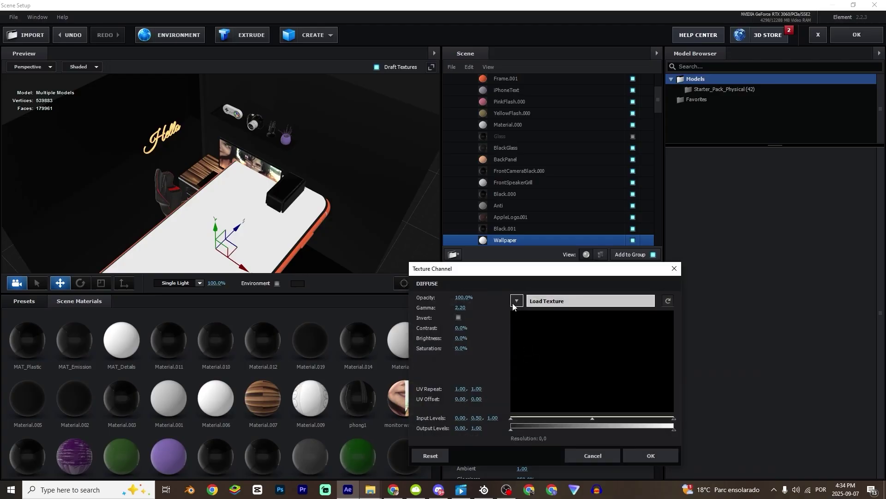
left_click(531, 301)
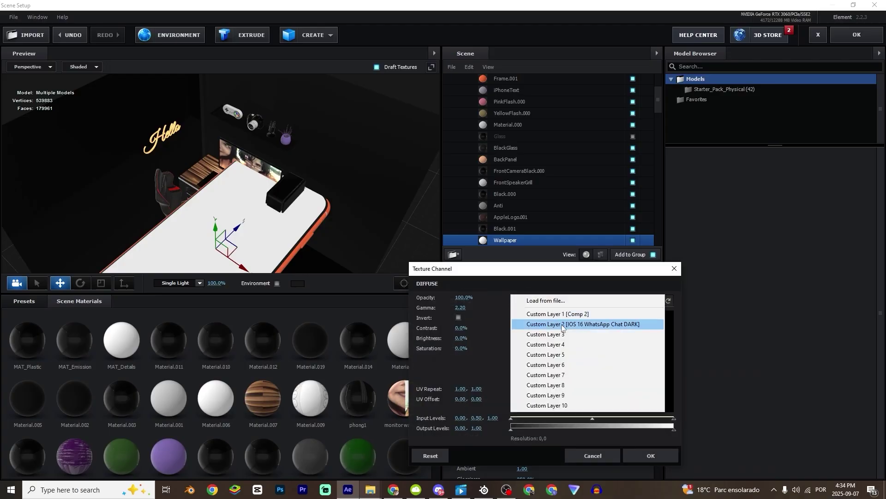
left_click(562, 326)
left_click(663, 453)
scroll(319, 219, "down", 3)
left_click_drag(312, 220, 335, 240)
left_click(519, 356)
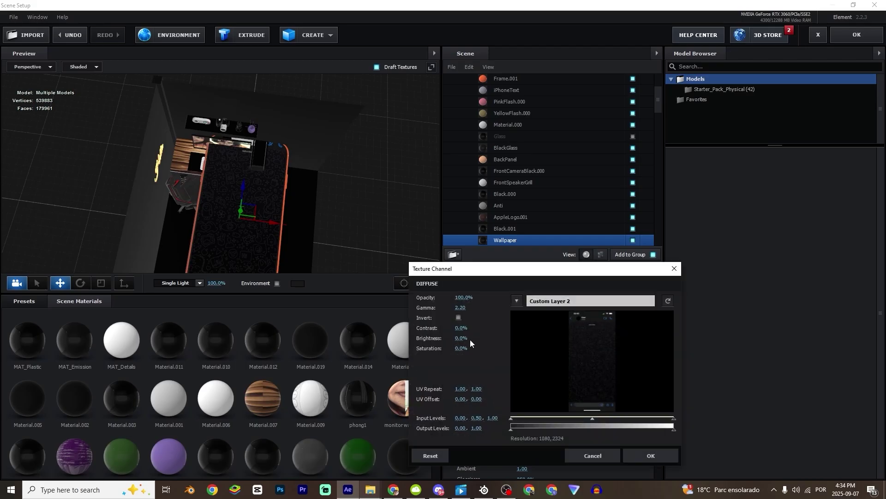
left_click(651, 455)
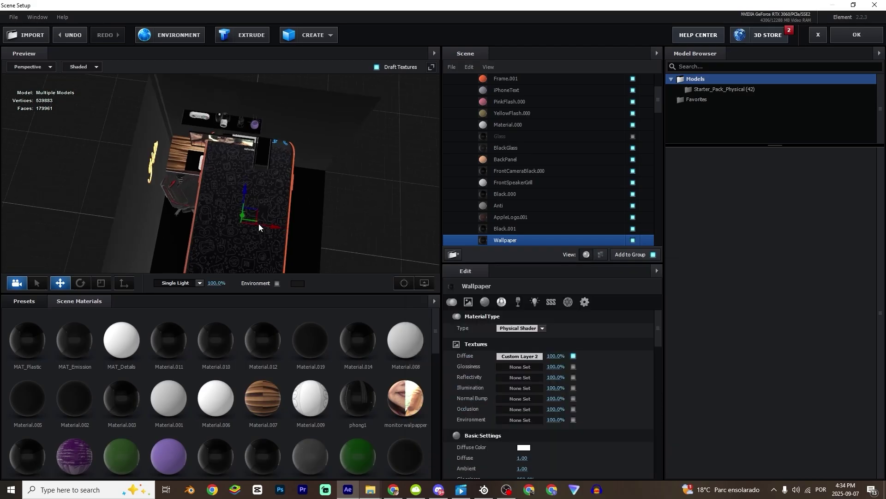
- Lower the iPhone model along its Y axis to a Y position of about 0.51
mouse_move(258, 223)
left_mouse_down()
mouse_move(267, 184)
mouse_move(228, 228)
mouse_move(261, 216)
left_mouse_up()
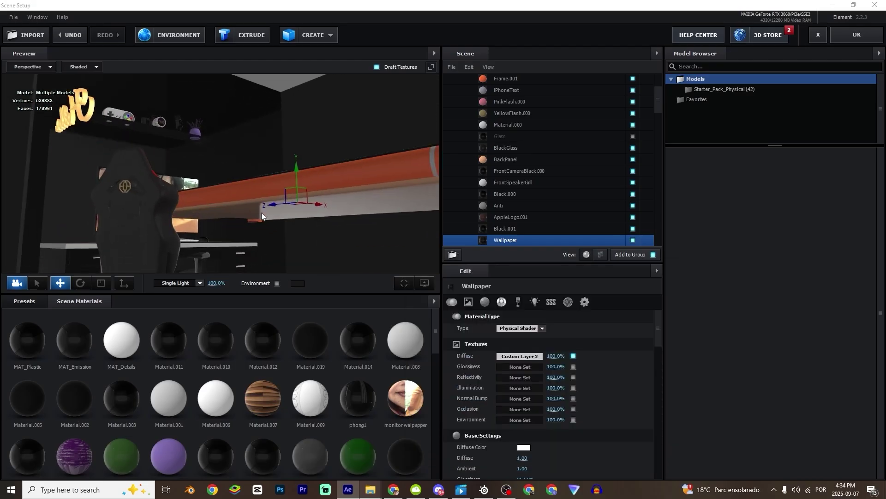
left_click_drag(296, 177, 337, 260)
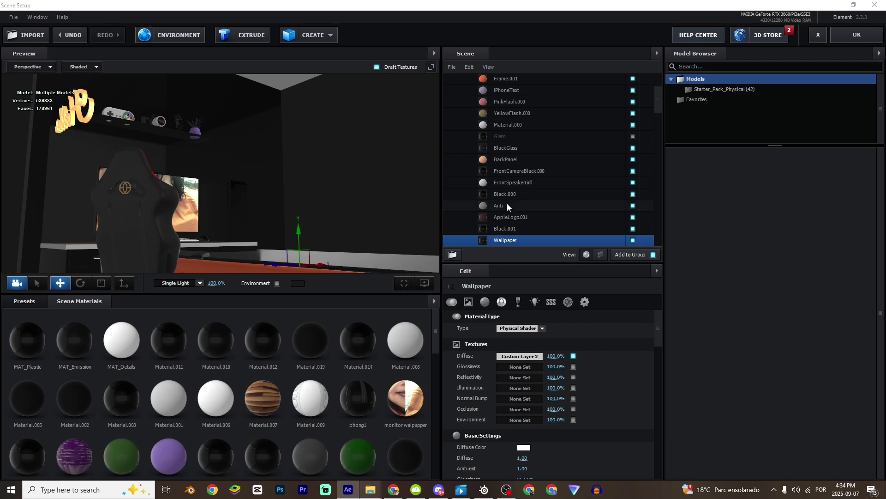
left_click_drag(386, 236, 383, 252)
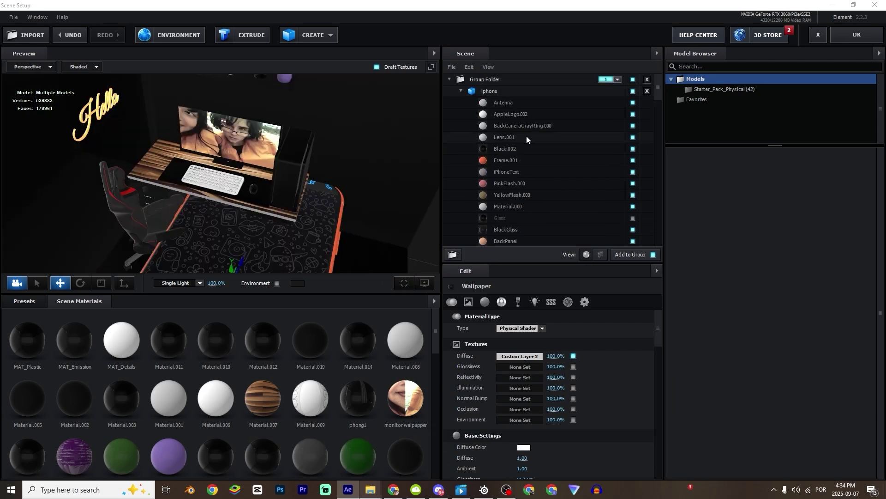
- Scale the iPhone model to 9% and place it on the desk beside the keyboard, at about -0.72, 0.62, 0.70
left_click(497, 90)
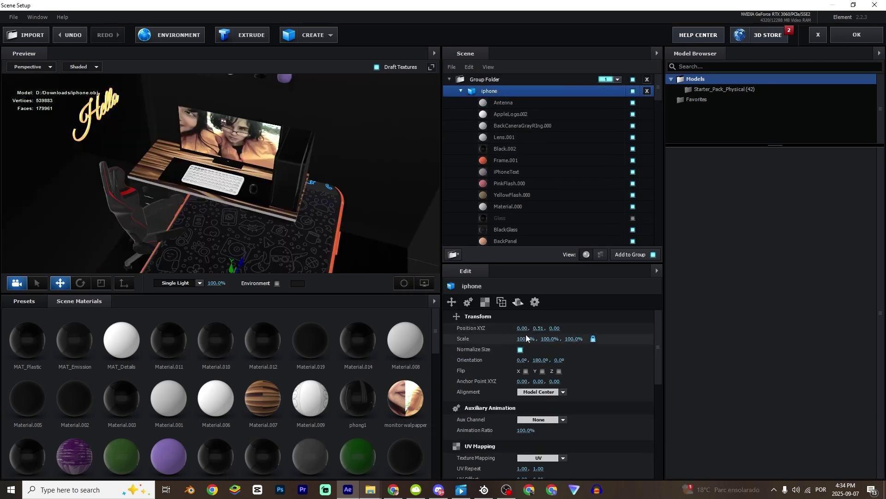
left_click_drag(526, 338, 471, 342)
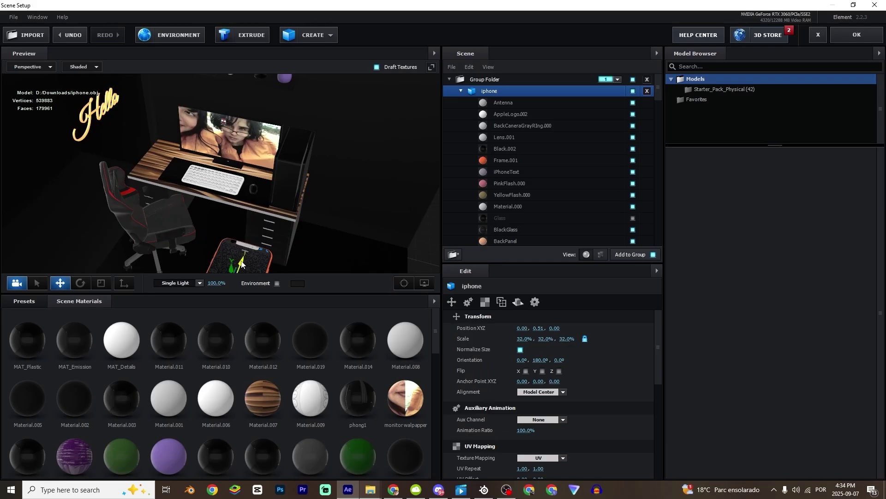
left_click_drag(241, 264, 224, 144)
left_click_drag(526, 339, 511, 343)
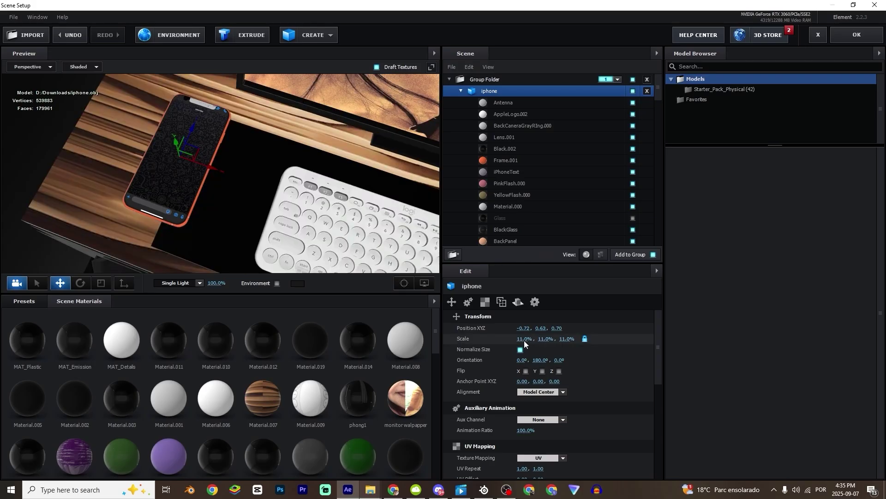
left_click(525, 341)
type("9")
key("Return")
left_click_drag(277, 245, 298, 176)
- Apply the Plastic_Matte preset from the Physical materials to the iPhone's orange outer frame
left_click_drag(209, 125, 94, 261)
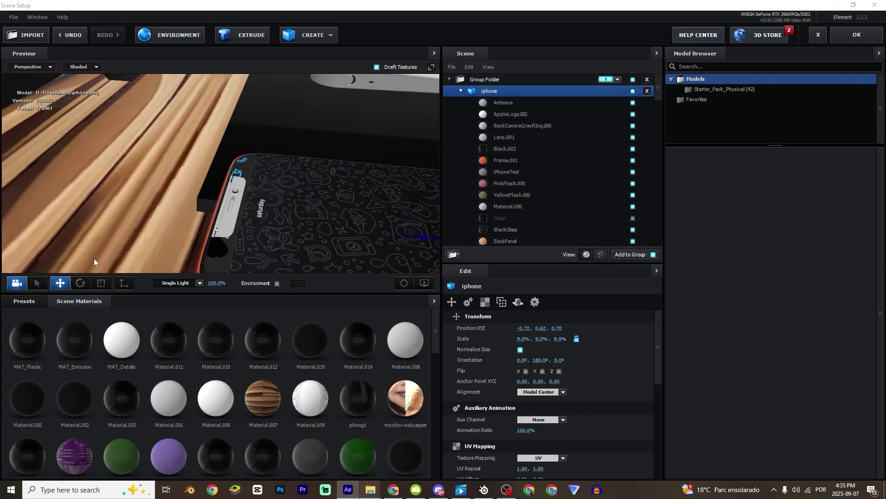
left_click(42, 301)
left_click(44, 359)
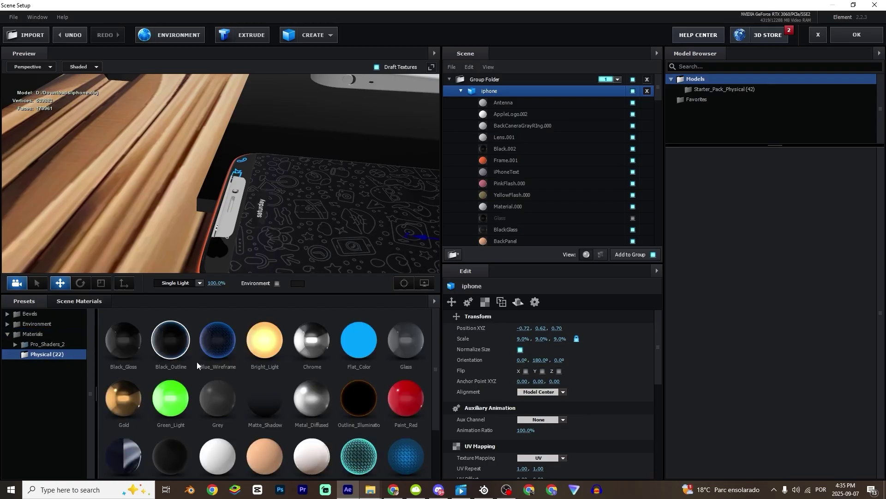
scroll(296, 398, "down", 2)
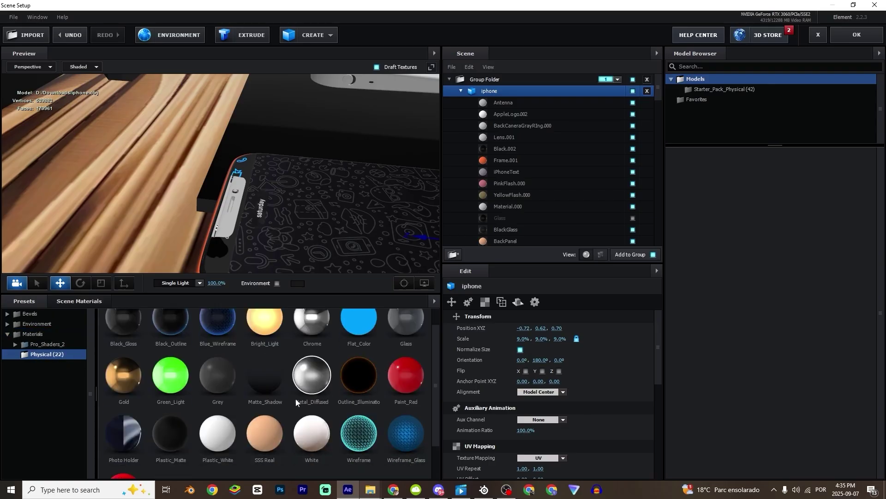
left_click_drag(177, 423, 221, 223)
left_click_drag(220, 222, 143, 156)
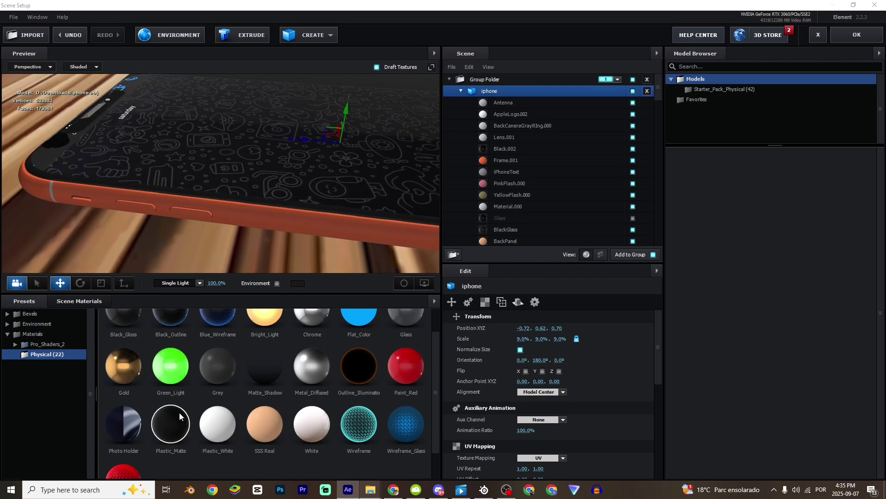
left_click_drag(179, 412, 299, 139)
scroll(287, 200, "down", 3)
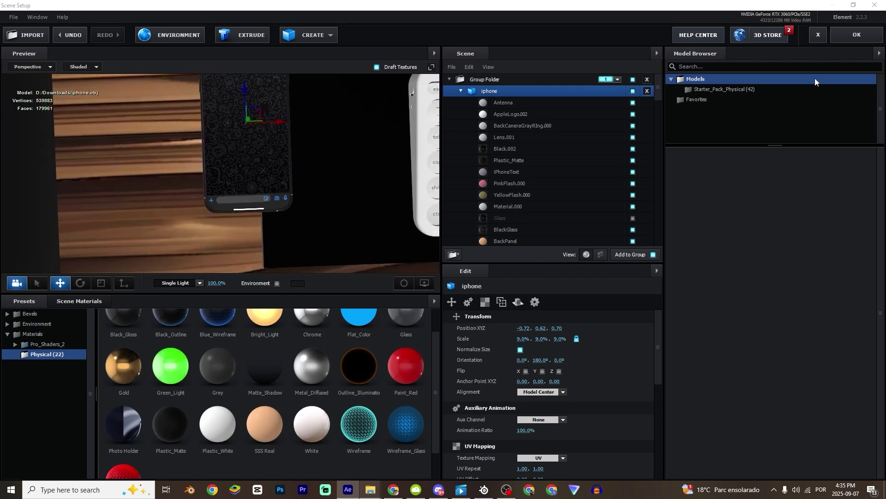
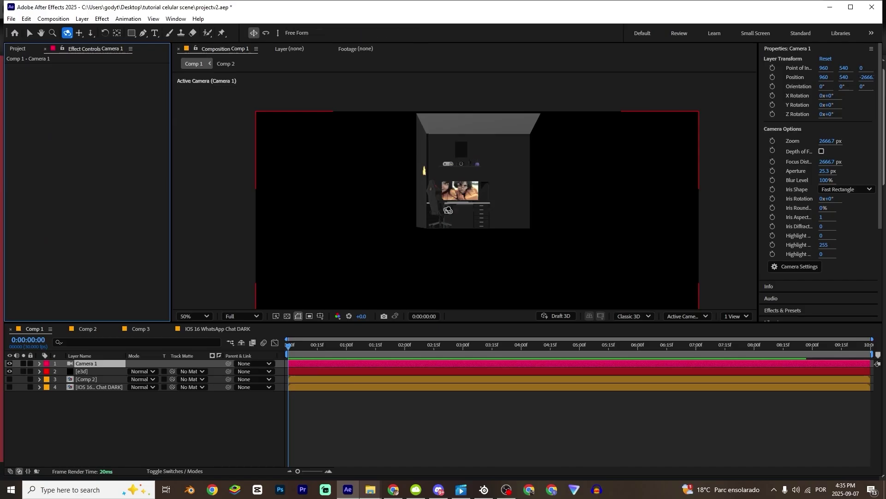
- Move Camera 1 closer to the room and orbit it to look down slightly, at about 950, 64, -2127
key("c")
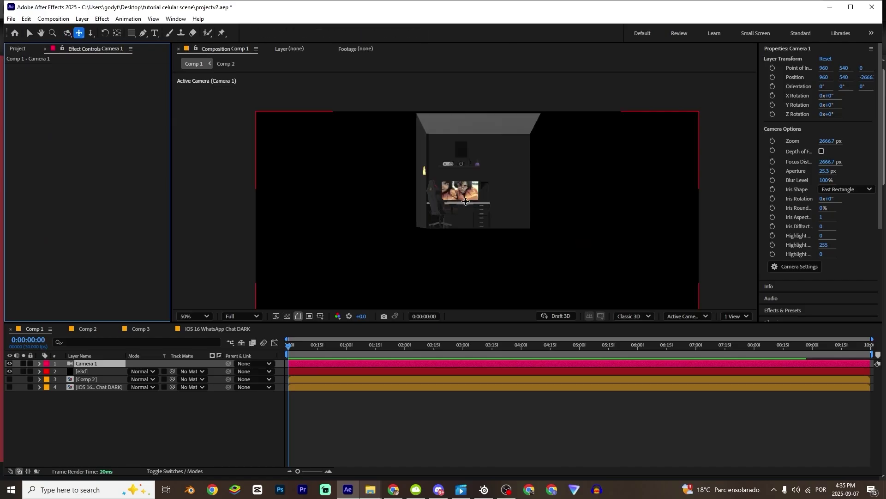
key("c")
key("c")
key("c")
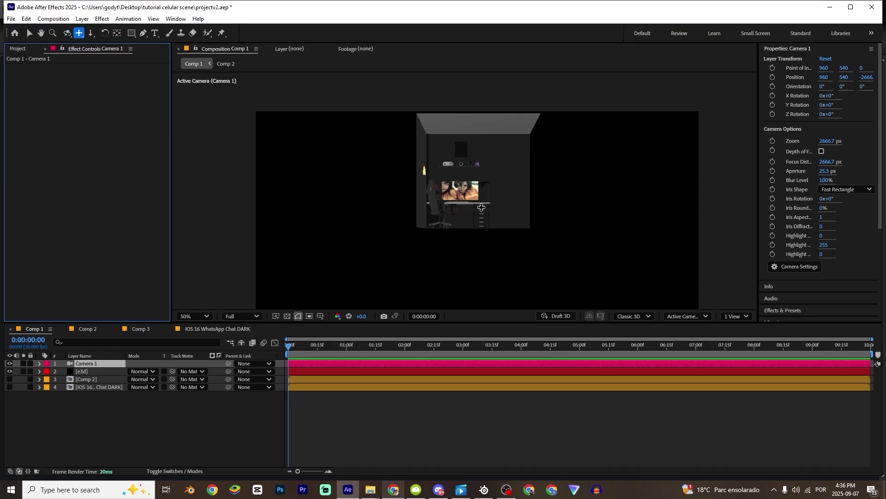
left_click_drag(462, 231, 506, 196)
key("c")
key("c")
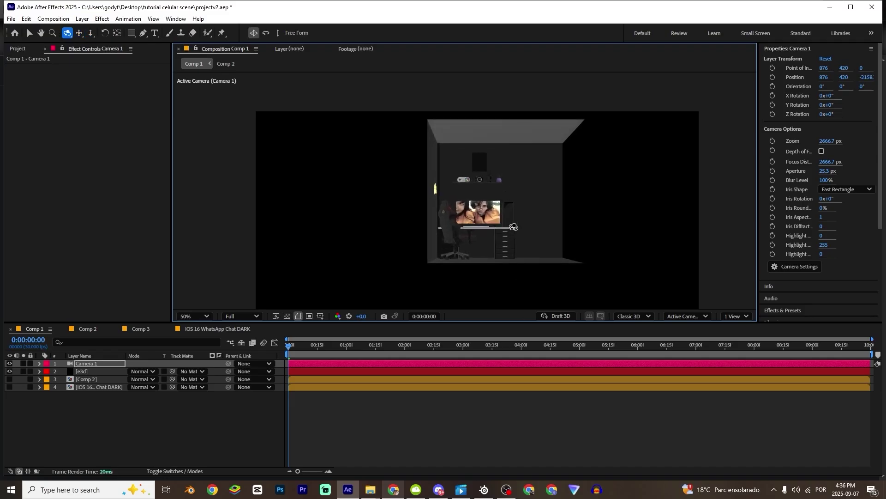
left_click_drag(490, 244, 510, 243)
key("v")
scroll(511, 230, "down", 2)
scroll(511, 230, "up", 2)
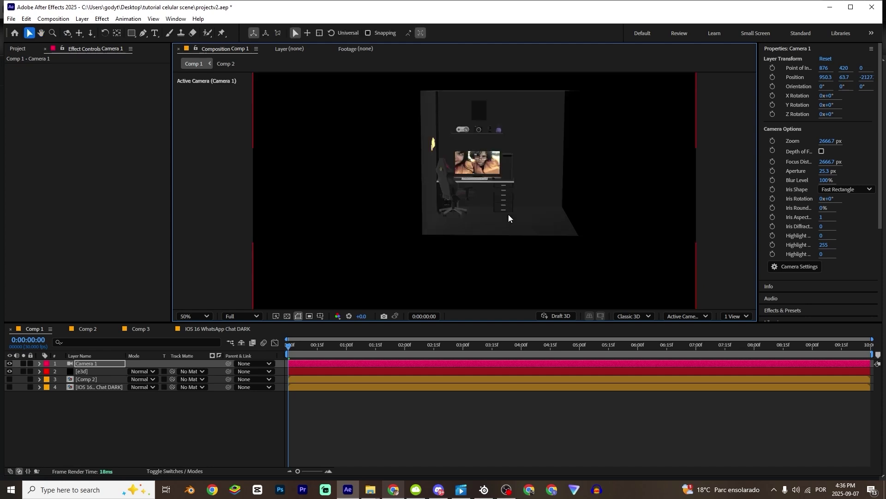
- Dolly and pan Camera 1 in on the desk to frame the monitor and keyboard, at about 908, 283, -231
key("c")
key("c")
left_click_drag(488, 163, 475, 209)
key("c")
left_click_drag(468, 164, 467, 139)
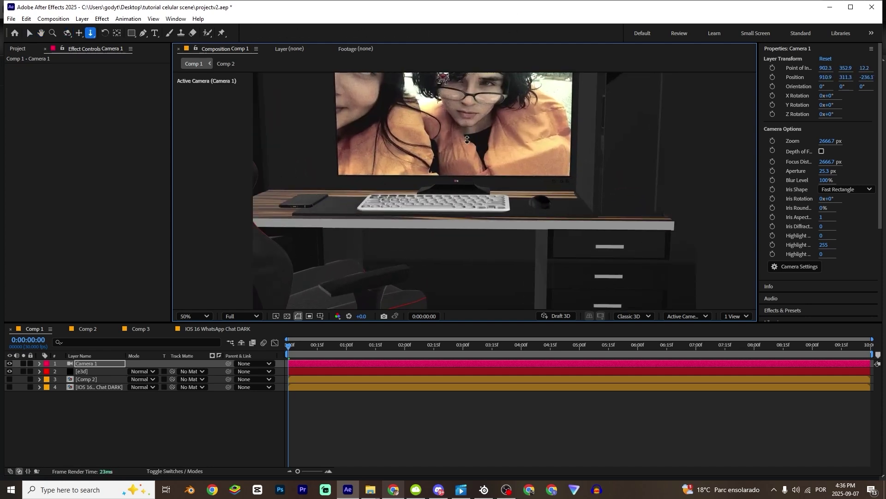
key("c")
left_click_drag(465, 182, 474, 256)
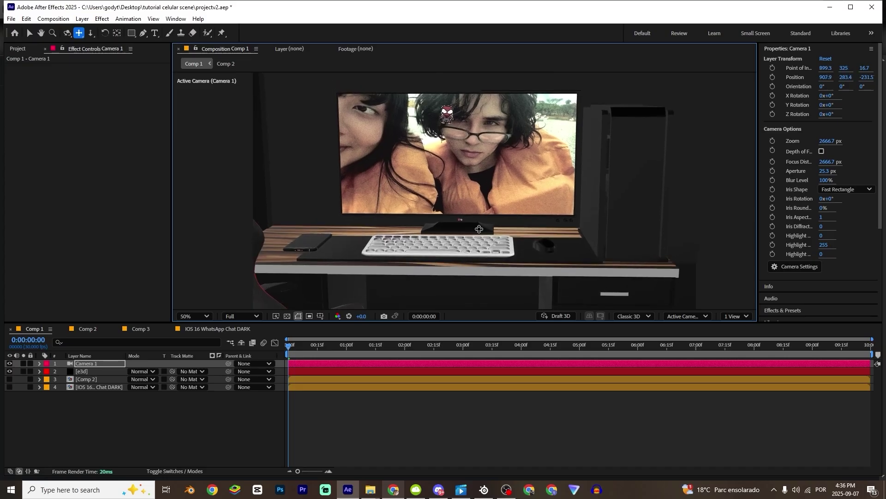
- Reframe Camera 1 nearer to the monitor, undoing the last unwanted camera changes
key("v")
scroll(488, 200, "down", 2)
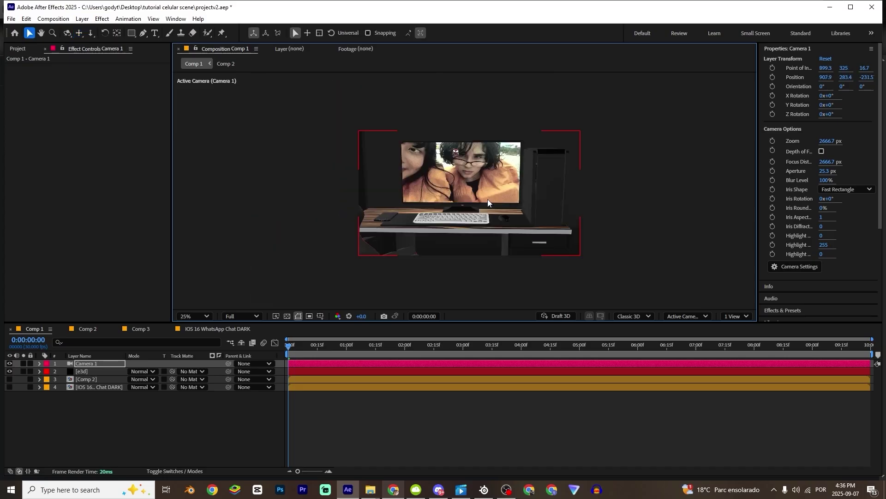
key("c")
left_click_drag(459, 196, 453, 164)
key("c")
key("c")
key("c")
key("c")
key("c")
key("c")
key("c")
key("ctrl+z")
key("ctrl+z")
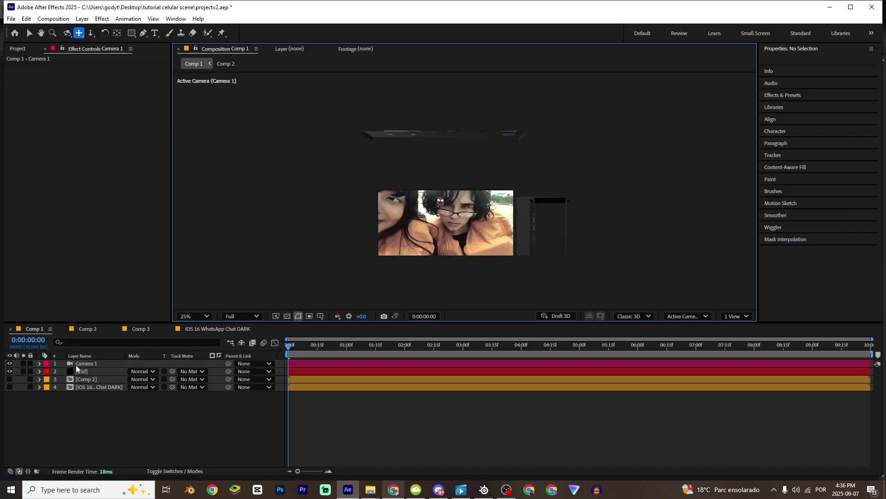
- Reveal Camera 1's Position and Point of Interest, and set its Position to 864.7, 333.5, 0.7 to fill the frame with the monitor
left_click(76, 365)
key("p")
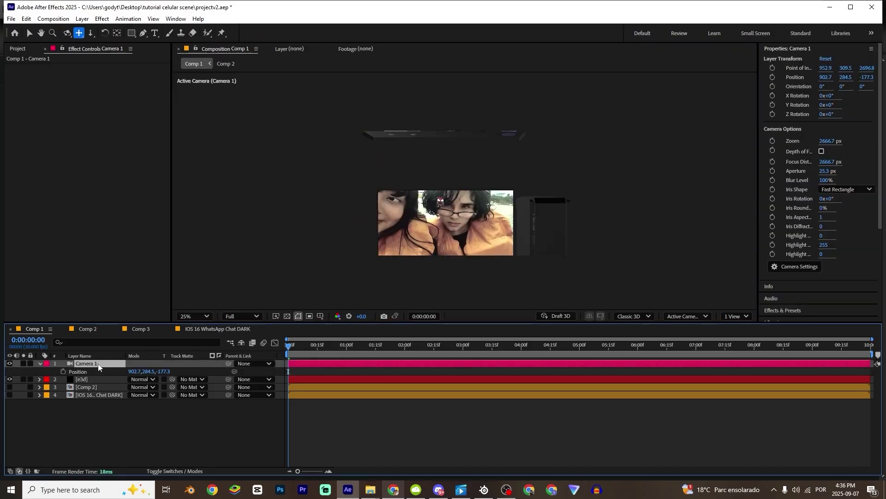
key("shift+a")
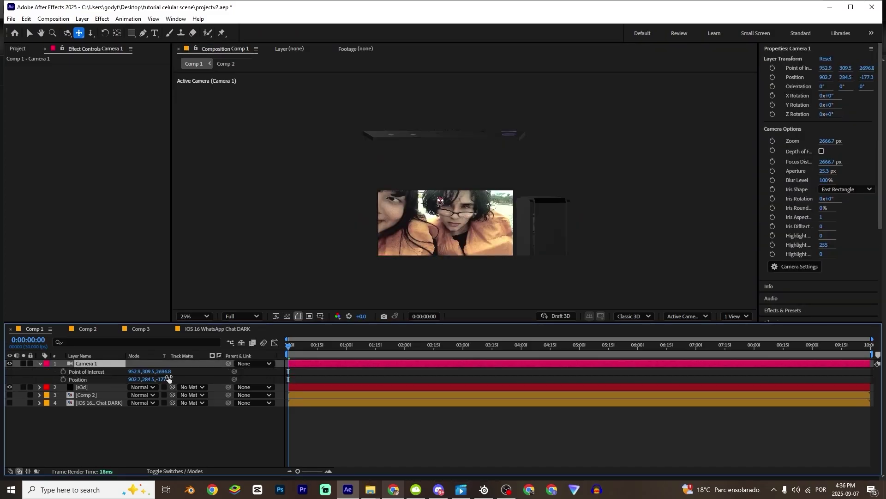
left_click_drag(162, 372, 257, 390)
mouse_move(149, 379)
left_mouse_down()
mouse_move(147, 386)
mouse_move(173, 385)
mouse_move(115, 377)
mouse_move(153, 374)
left_mouse_up()
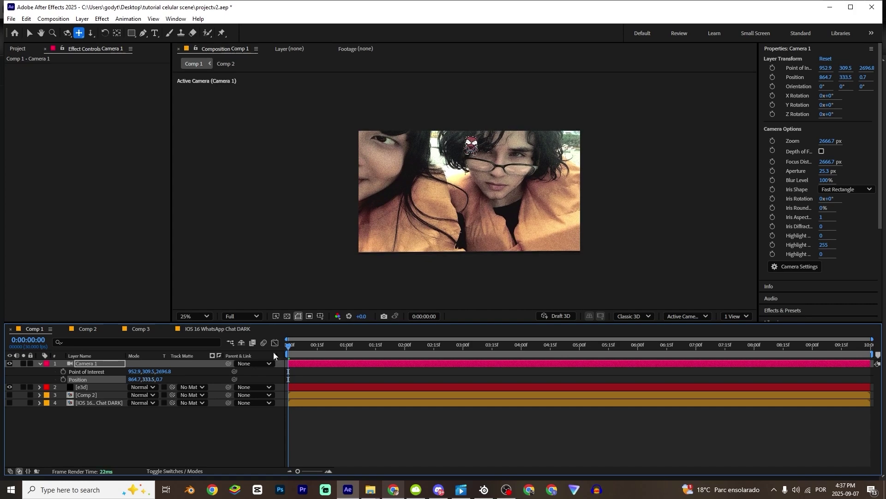
- Temporarily raise the viewer exposure to inspect the framing, and reset it to 0
left_click_drag(361, 316, 529, 327)
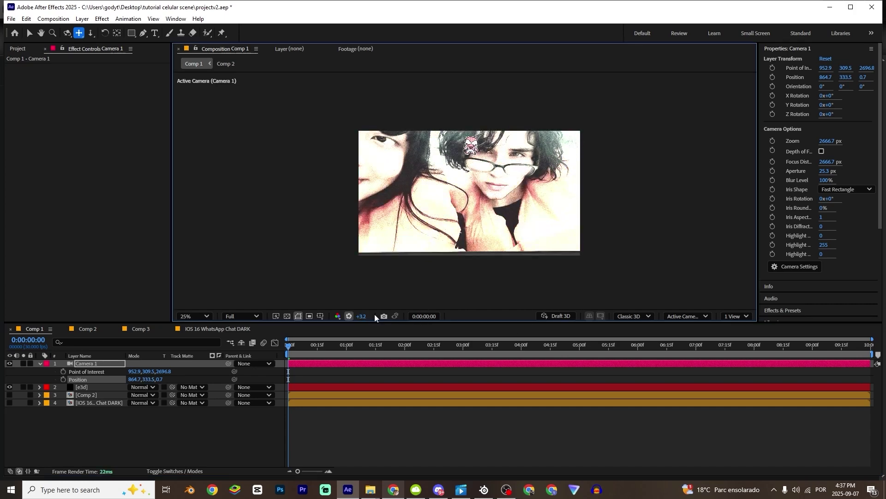
type("0")
left_click(368, 434)
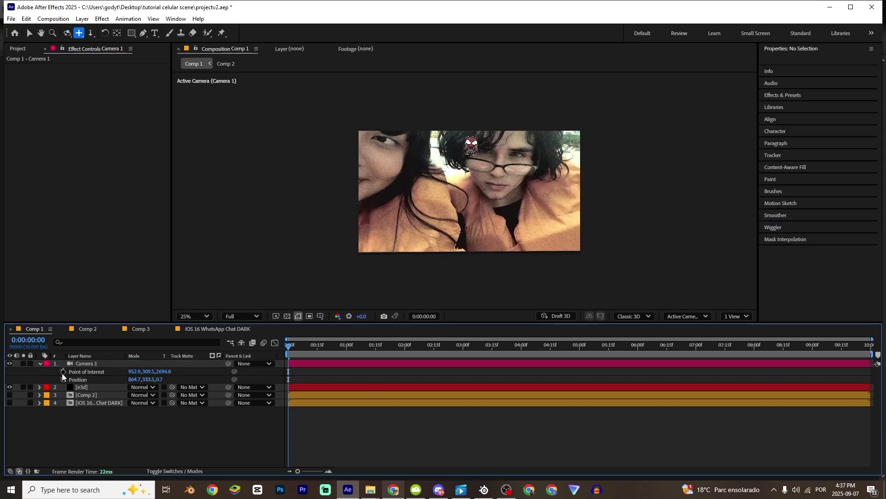
- Keyframe Camera 1's Point of Interest and Position at 0:00, and pull the camera back to about Z -183 at 0:00:02:22
left_click(63, 376)
left_click(338, 412)
left_click_drag(341, 351, 450, 360)
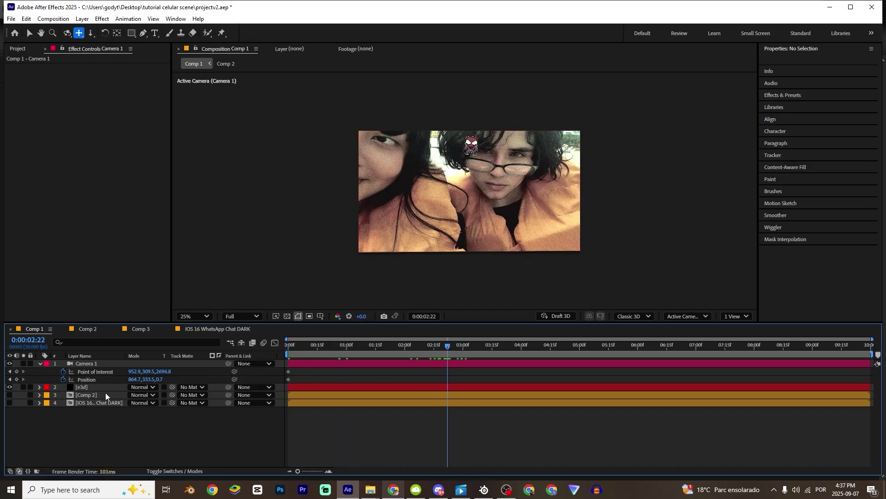
left_click(147, 379)
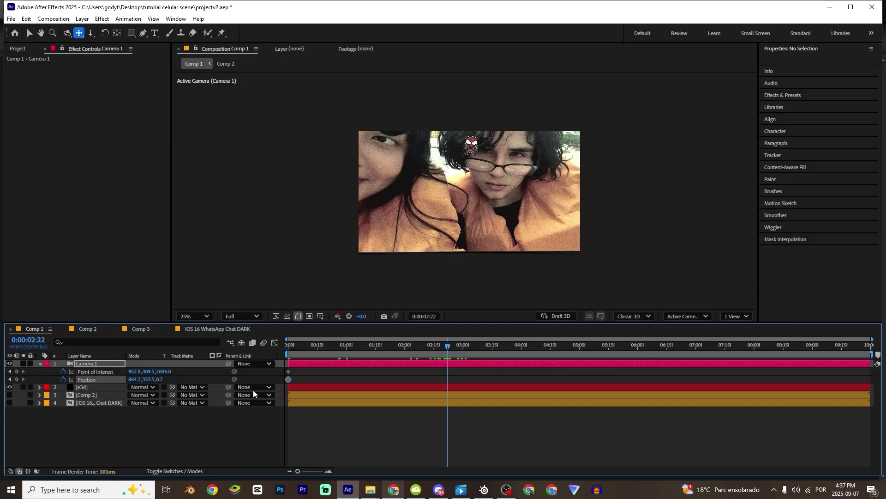
left_click_drag(160, 379, 103, 408)
- Set Camera 1's X Position to 874.7 at the first frame and apply easing to both Position keyframes
left_click_drag(396, 352, 256, 373)
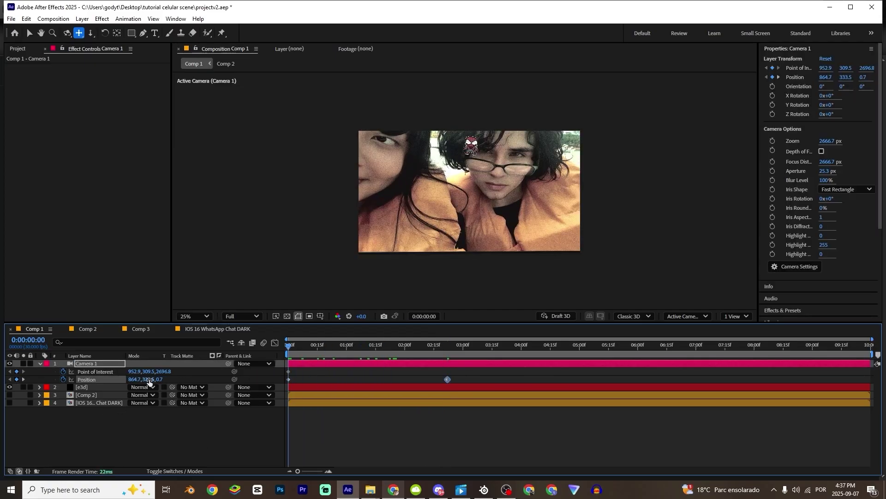
left_click_drag(136, 379, 141, 379)
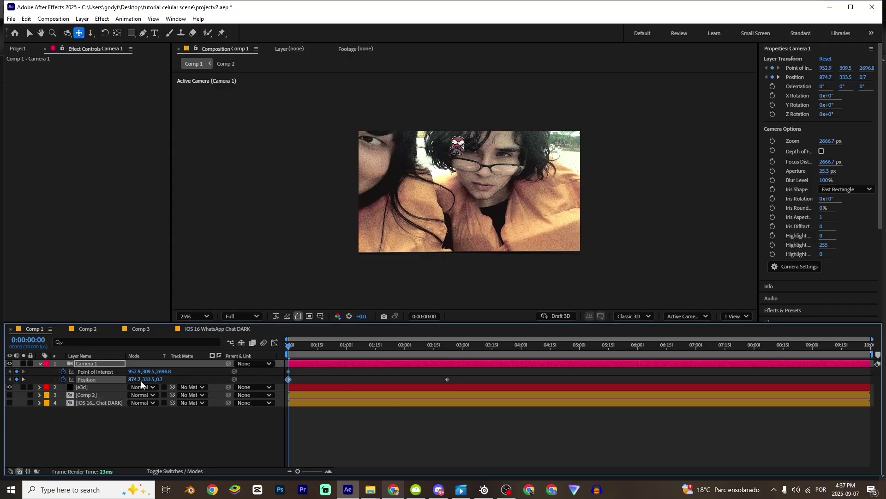
left_click(353, 444)
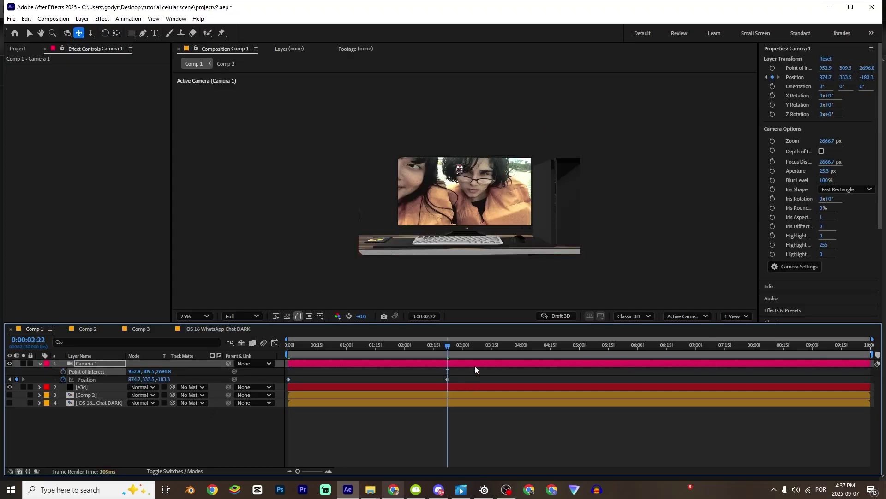
left_click_drag(492, 377, 242, 412)
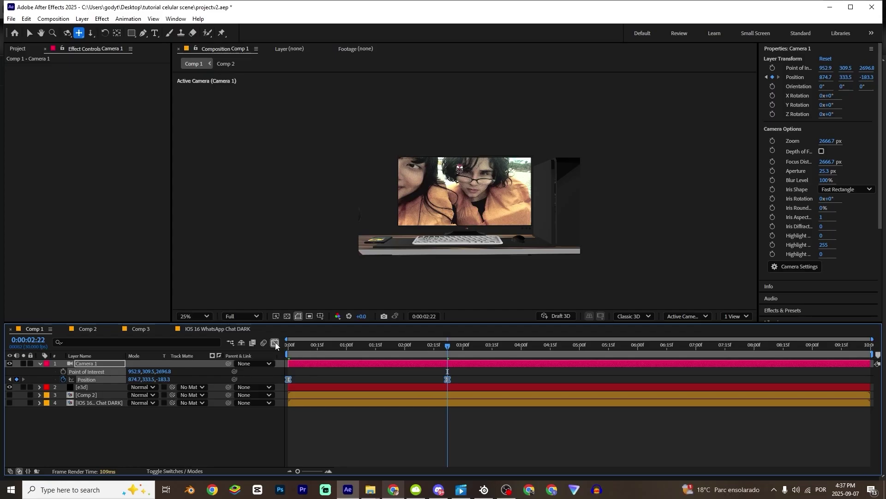
- Edit Camera 1's Position easing in the speed graph, extending both keyframe handles inward for a steep speed peak near mid-move
left_click(276, 345)
right_click(322, 418)
left_click(365, 323)
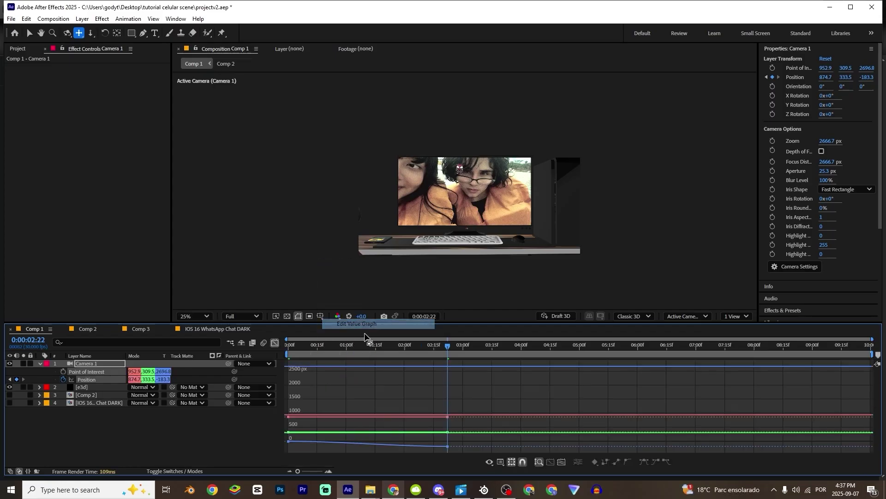
right_click(324, 388)
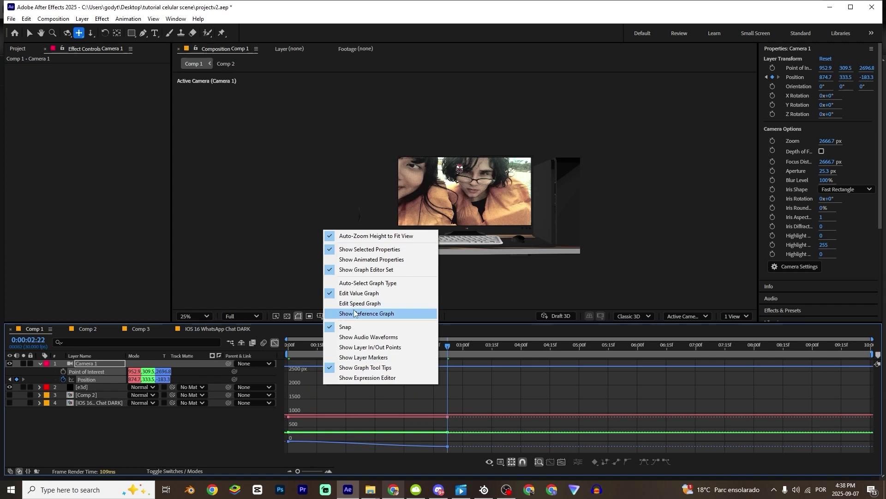
left_click(350, 305)
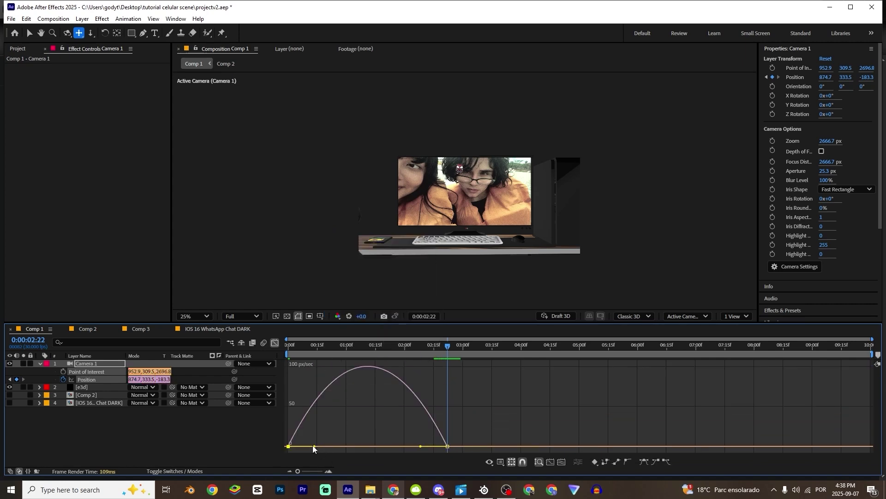
left_click_drag(314, 446, 291, 447)
left_click_drag(420, 446, 387, 450)
left_click_drag(290, 449, 347, 447)
key("Home")
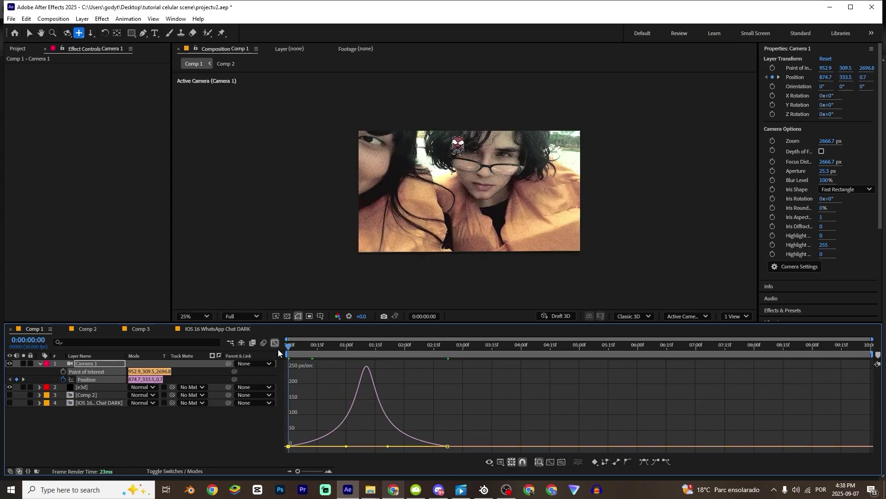
- Set the preview resolution to Quarter and preview the camera pull-back with its last Position keyframe moved to about 0:00:02:03
left_click(275, 343)
left_click(242, 316)
left_click(237, 379)
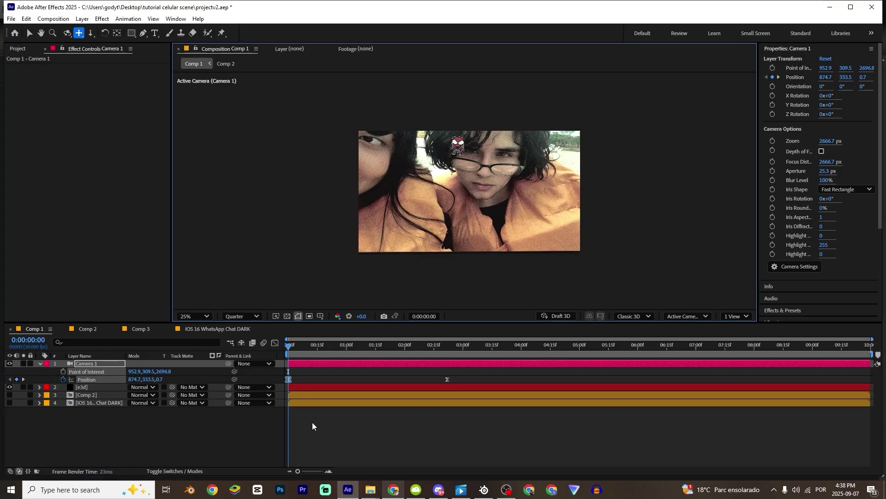
left_click(312, 422)
key("ctrl+s")
key("space")
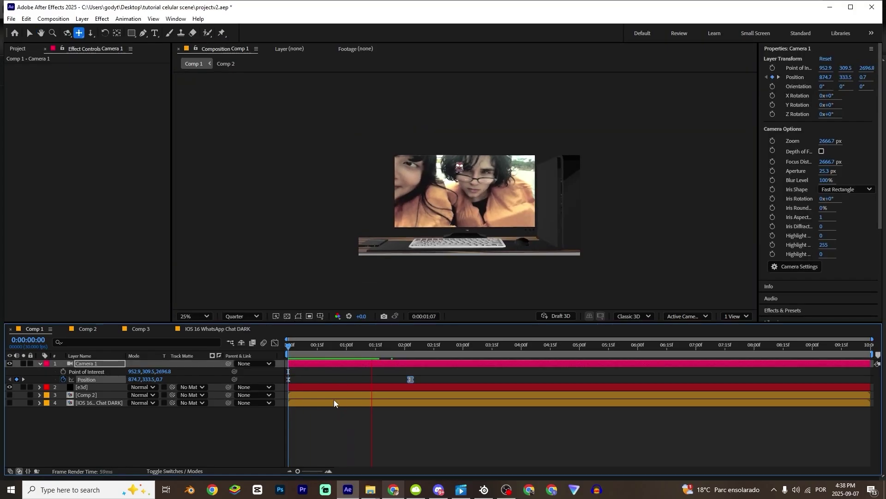
key("space")
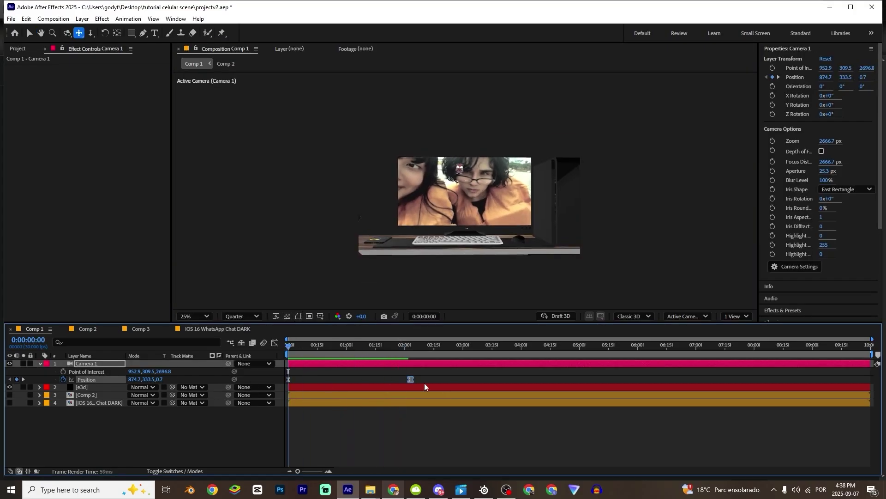
- Add a null object to Comp 1 and trim it to start at 0:00:01:10 by splitting it and deleting the earlier part
left_click(365, 356)
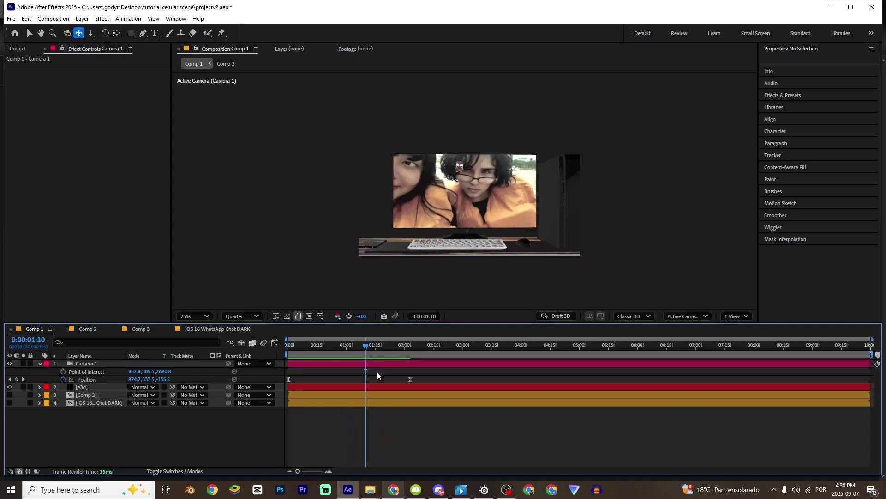
right_click(391, 421)
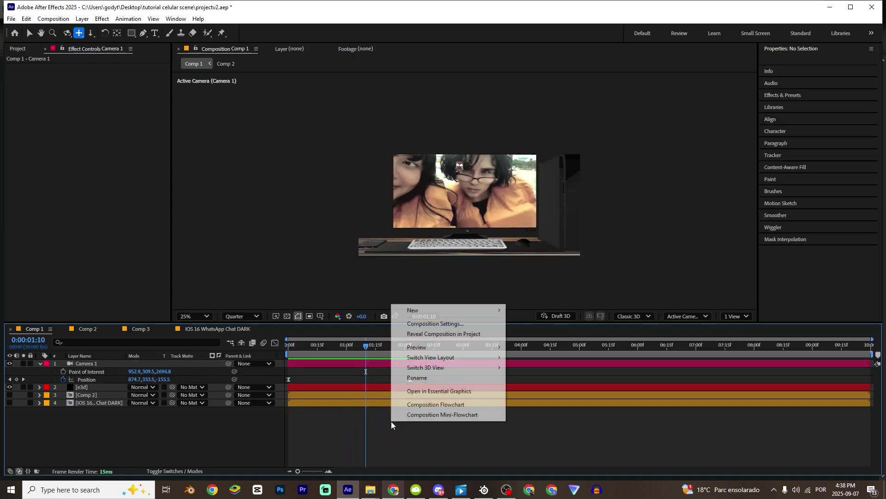
mouse_move(441, 310)
left_click(534, 364)
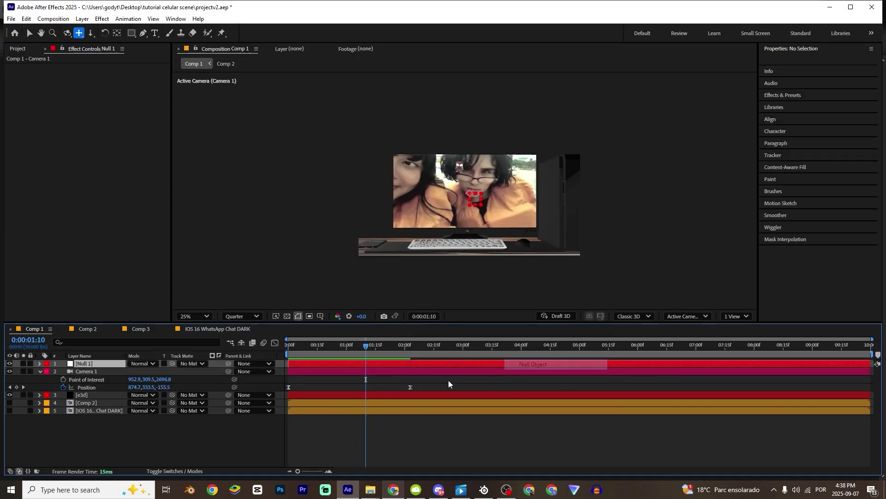
key("ctrl+shift+d")
left_click(341, 371)
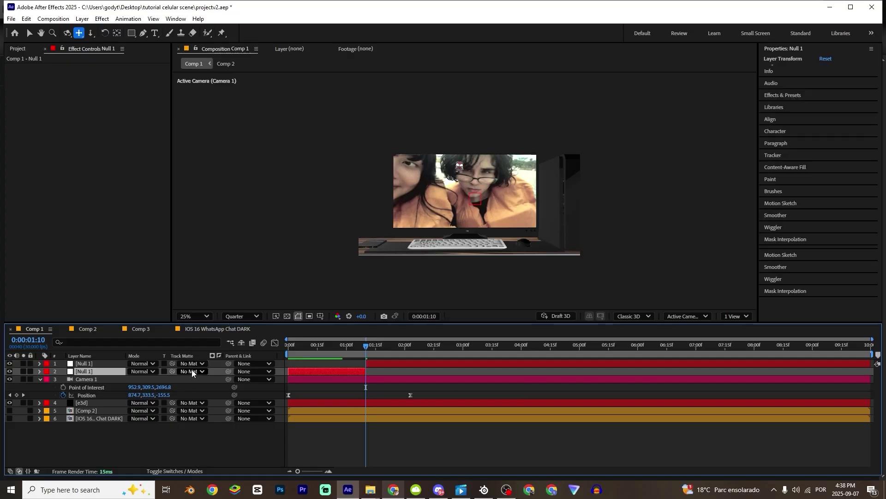
key("Delete")
- Parent Camera 1 to Null 1 and make the null a 3D layer
mouse_move(173, 386)
left_mouse_down()
mouse_move(212, 359)
mouse_move(184, 387)
left_mouse_up()
left_click_drag(94, 366, 88, 365)
left_click(88, 364)
key("F4")
left_click(180, 364)
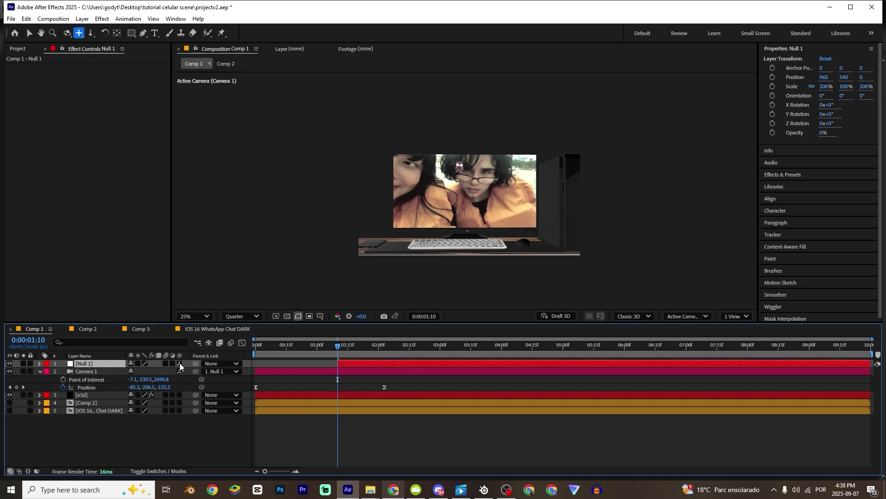
- Reveal Null 1's Position and rotation properties and keyframe Position and X, Y and Z Rotation at 0:00:01:10
key("p")
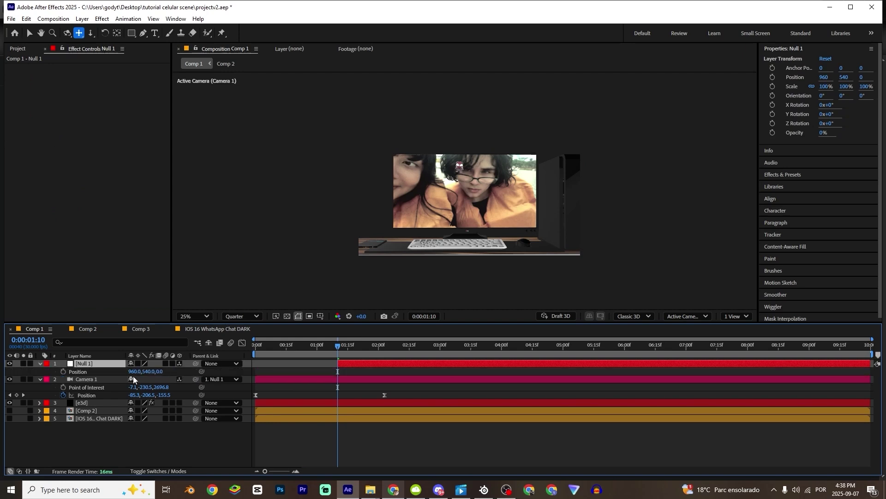
key("shift+r")
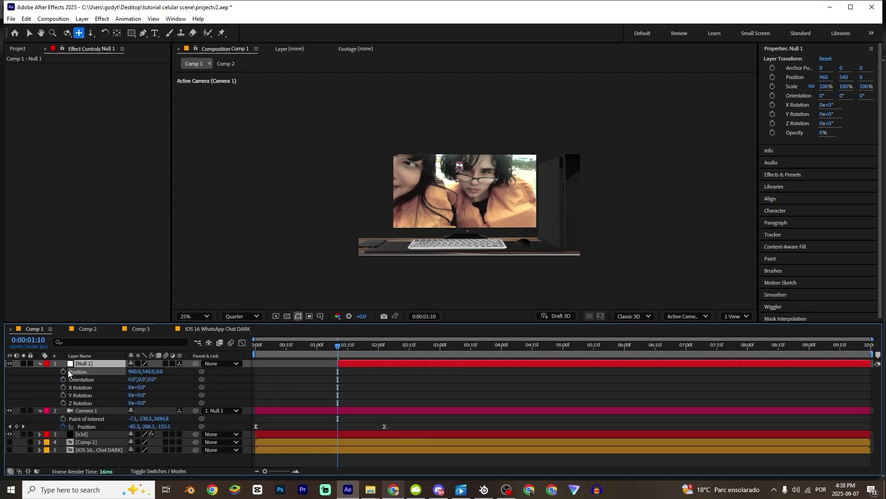
left_click(63, 372)
left_click_drag(63, 387, 63, 402)
- At 0:00:02:29, move Null 1 to about 891, 620, 141 and set X Rotation to -25° and Y Rotation to -17°, heading toward the phone
left_click(425, 345)
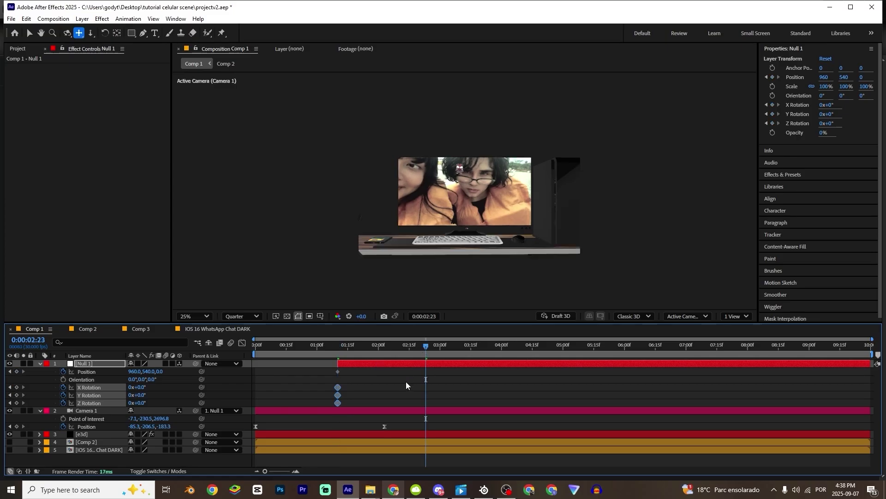
left_click(406, 384)
left_click_drag(434, 350, 438, 349)
left_click_drag(156, 374, 221, 373)
left_click_drag(137, 372, 129, 388)
left_click_drag(140, 395, 216, 381)
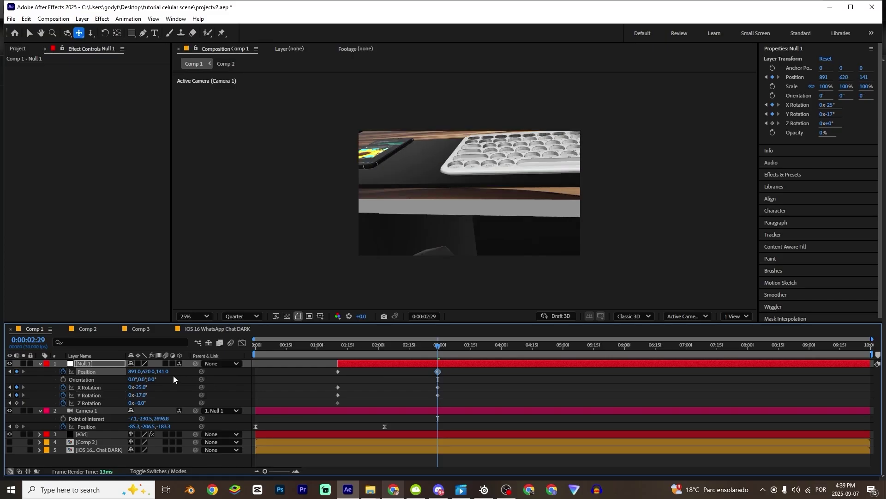
mouse_move(162, 372)
left_mouse_down()
mouse_move(141, 378)
mouse_move(218, 375)
mouse_move(194, 386)
mouse_move(152, 374)
mouse_move(166, 374)
left_mouse_up()
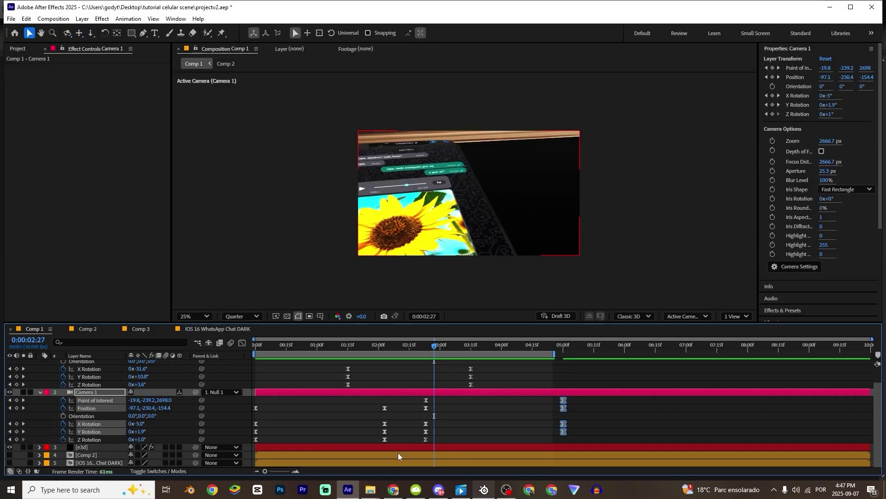
- In the IOS 16 WhatsApp Chat DARK composition, shift the Messages layer to start at about 0:00:02:26, checking the timing in Comp 1
left_click(398, 453)
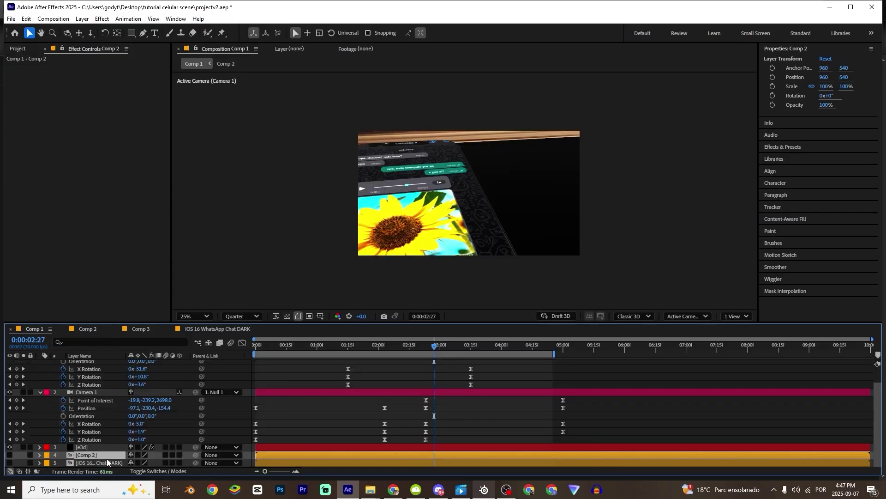
double_click(107, 461)
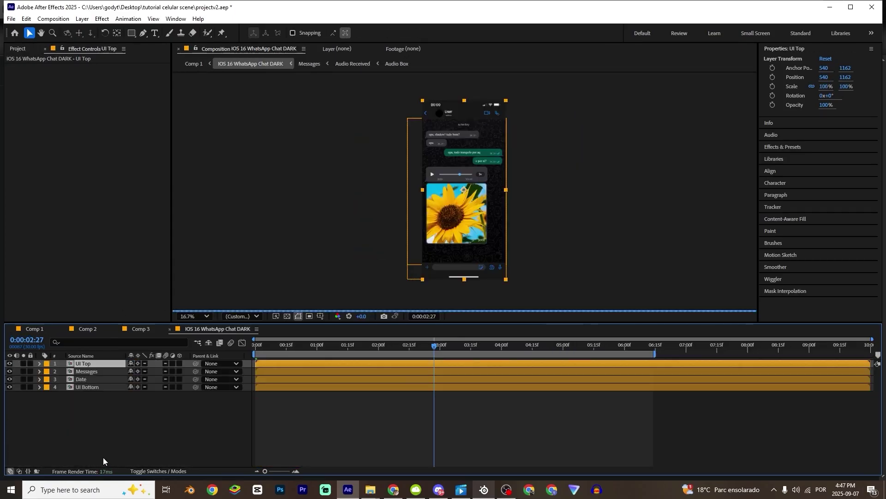
left_click(485, 371)
left_click_drag(486, 359, 503, 358)
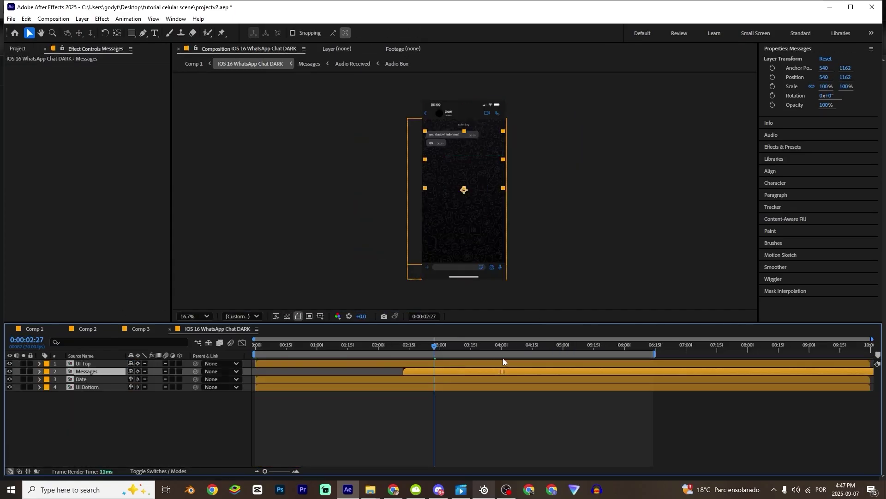
left_click(31, 329)
left_click_drag(424, 342, 443, 372)
left_click(217, 329)
left_click(34, 329)
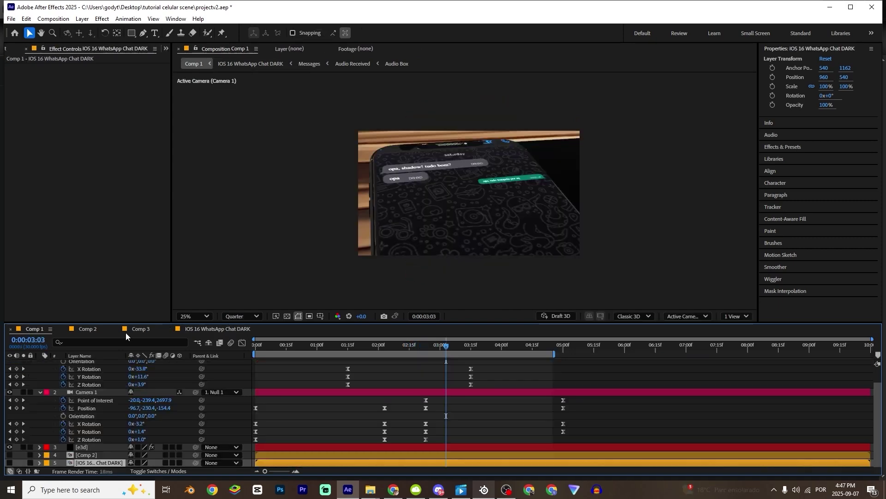
- Open the nested Messages composition and replace the Message Received 1 text with a self-introduction giving the sender's name, ending in "hello"
double_click(473, 462)
double_click(81, 371)
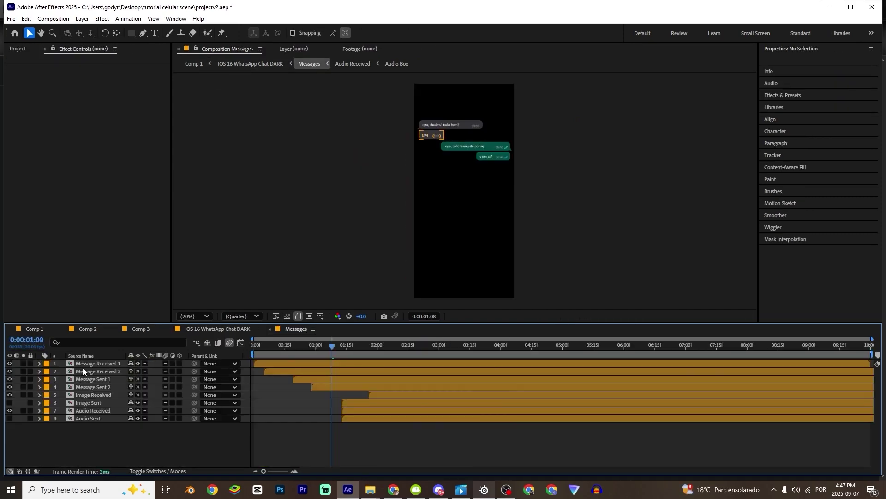
left_click(92, 364)
scroll(414, 180, "up", 4)
left_click_drag(432, 292, 468, 411)
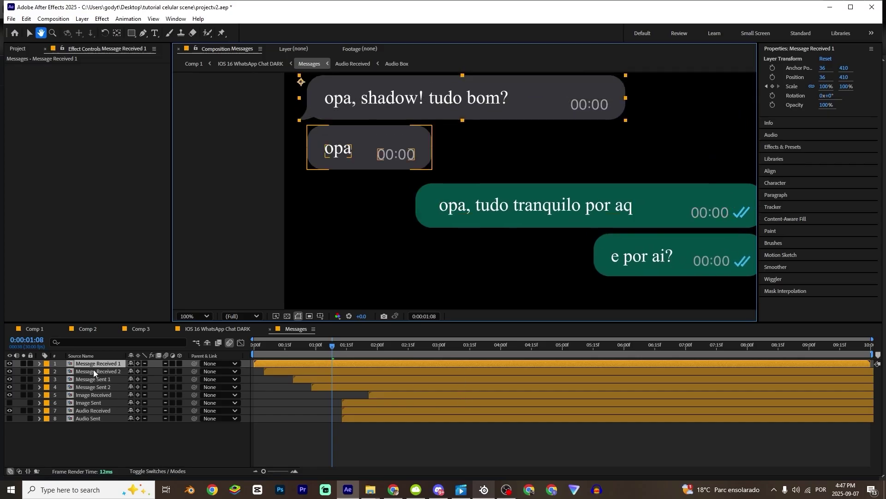
double_click(77, 363)
double_click(76, 363)
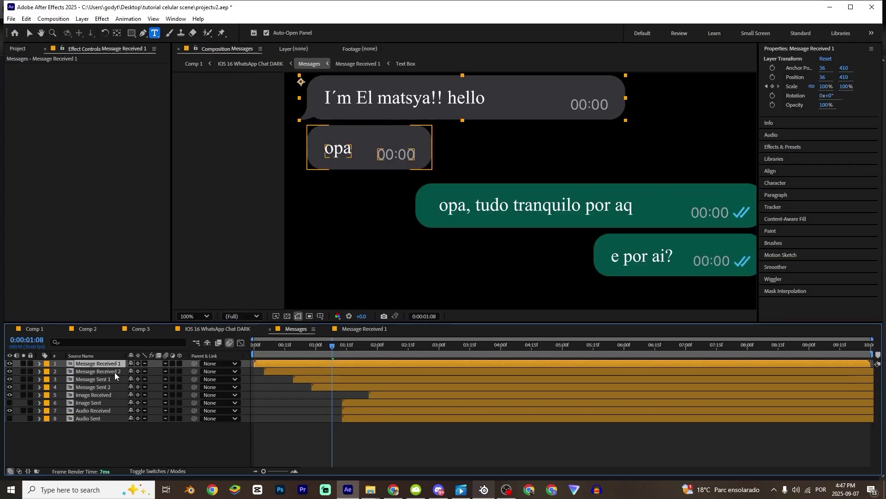
- Change the Message Received 2 text to "hello" and check the edited chat on the phone in Comp 1
double_click(115, 372)
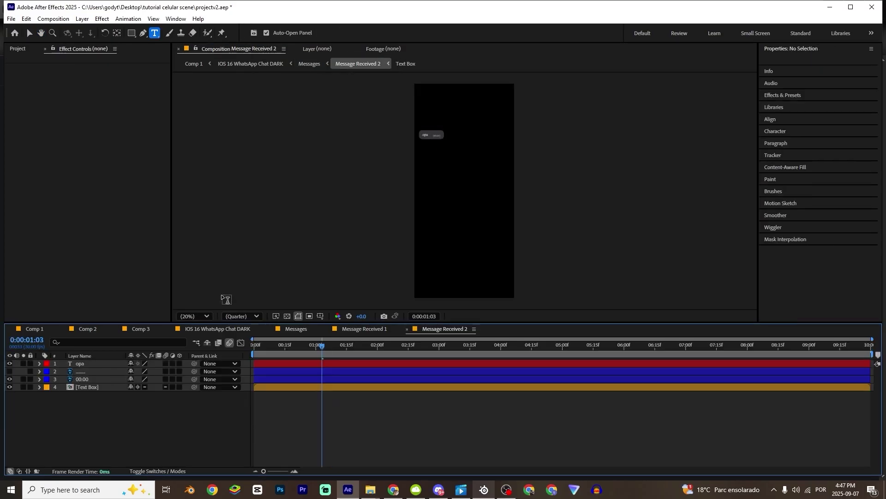
scroll(459, 206, "up", 5)
left_click(455, 178)
double_click(454, 178)
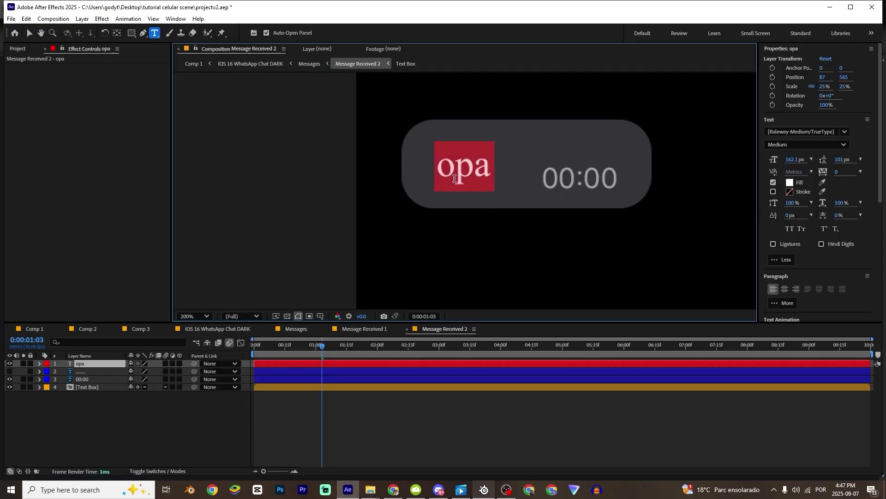
type("hekki")
key("BackSpace")
key("BackSpace")
key("BackSpace")
type("llo")
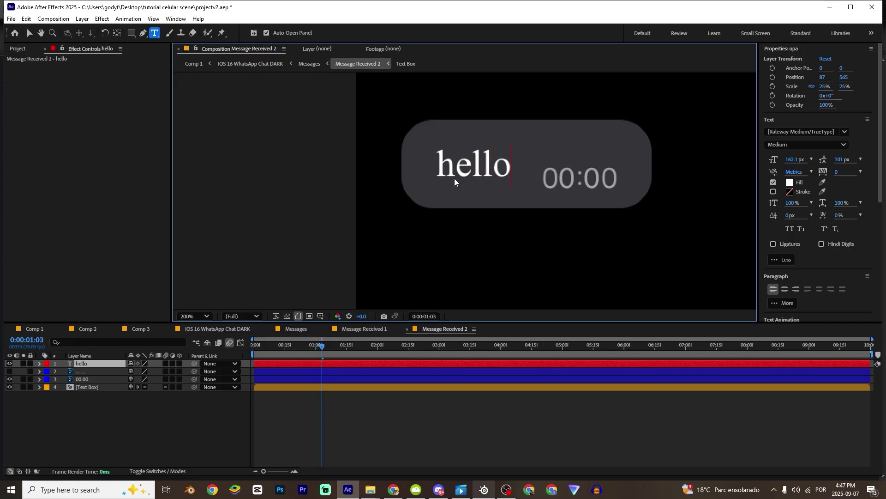
left_click(34, 328)
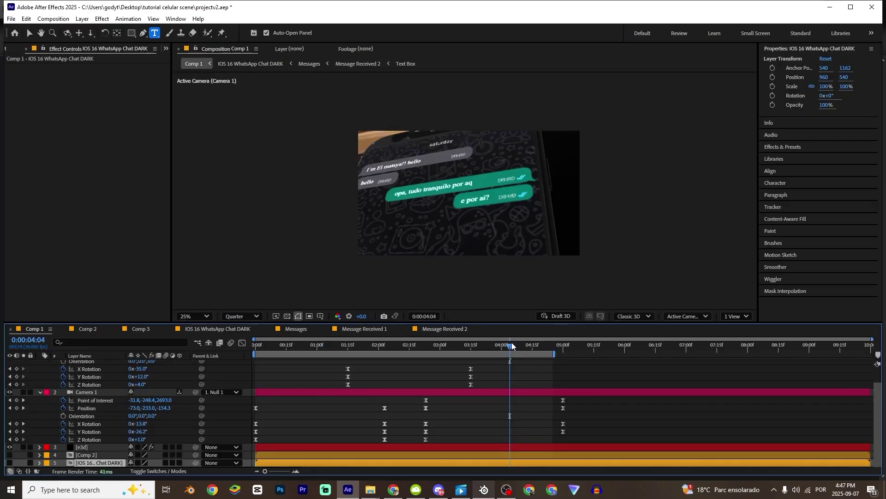
mouse_move(511, 344)
left_mouse_down()
mouse_move(491, 345)
mouse_move(500, 345)
left_mouse_up()
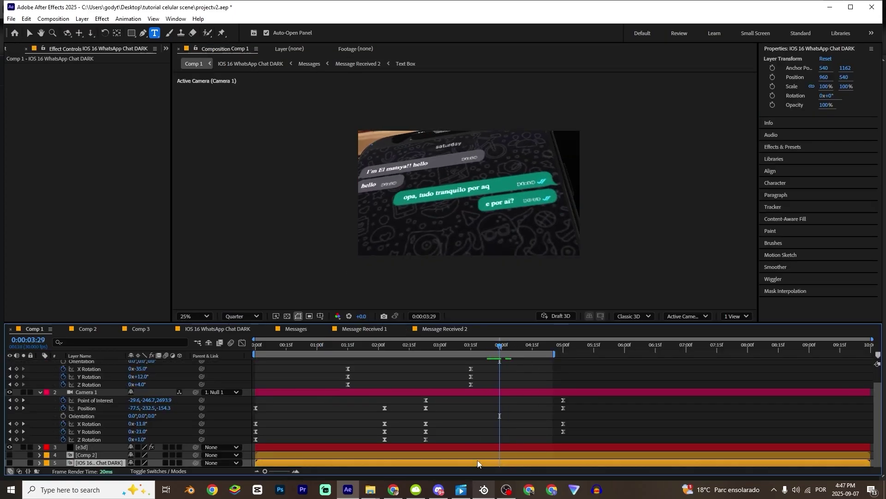
- Examine the chat header and open the WhatsApp composition nested in UI Top that holds the user name and online status
double_click(478, 463)
scroll(446, 132, "up", 5)
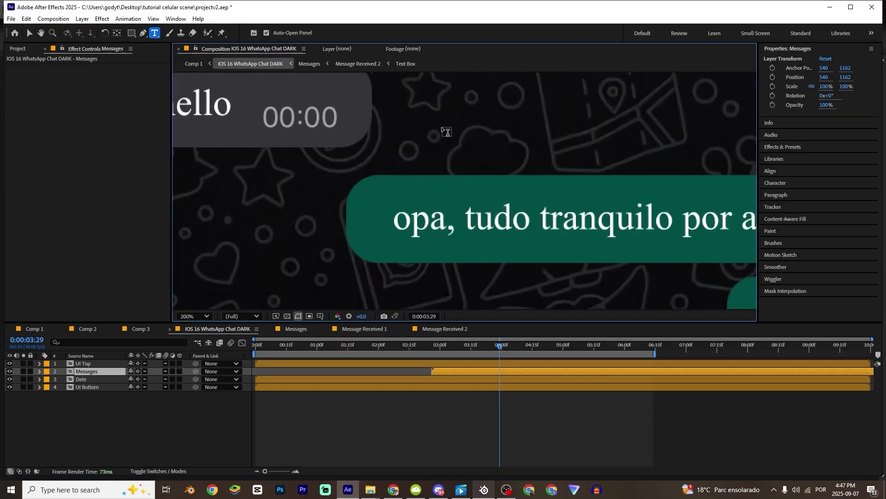
left_click_drag(446, 132, 508, 308)
scroll(400, 162, "down", 1)
left_click_drag(474, 119, 483, 232)
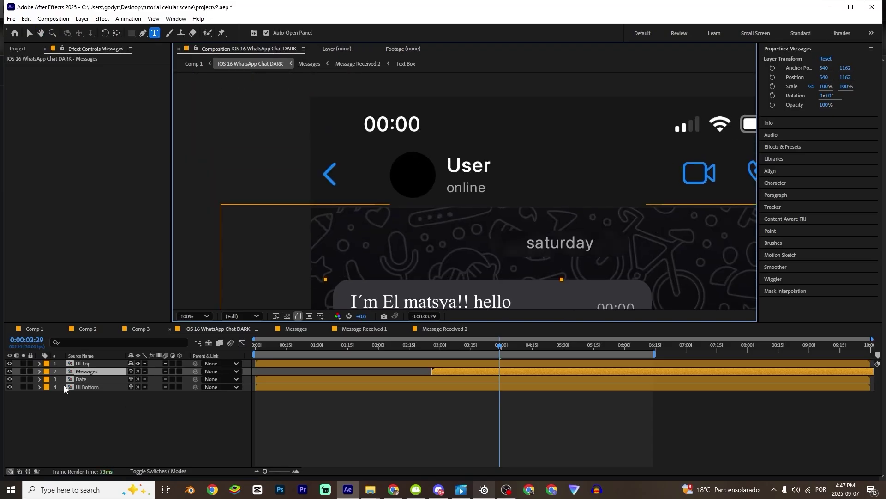
double_click(83, 364)
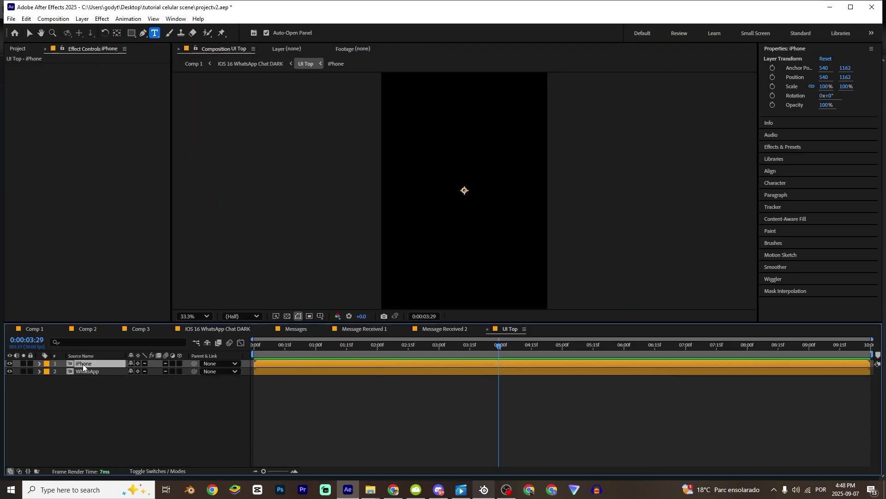
double_click(85, 371)
scroll(460, 271, "up", 5)
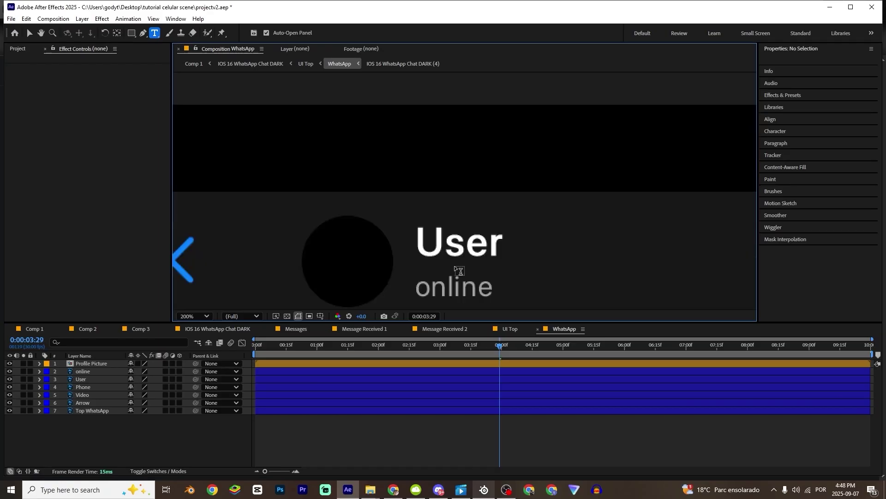
- Inspect the Profile Picture composition with its Insert Image Here layer, and return to the WhatsApp composition
double_click(88, 364)
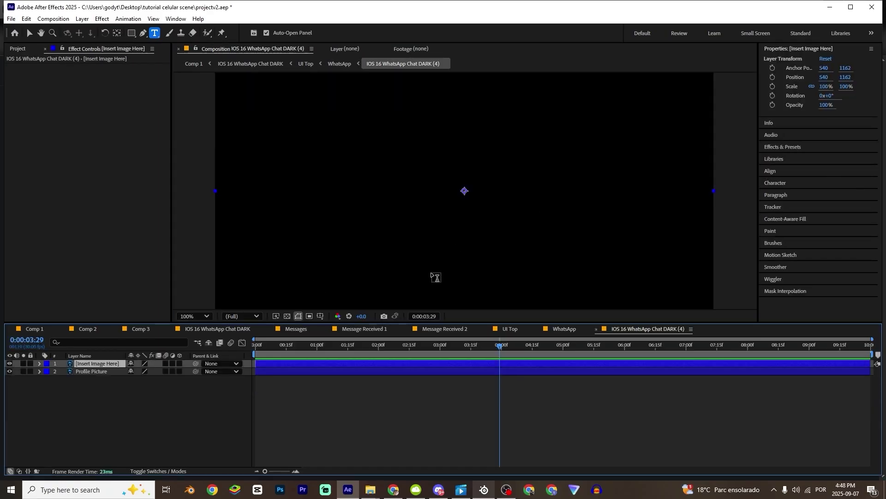
left_click(564, 329)
scroll(451, 247, "down", 3)
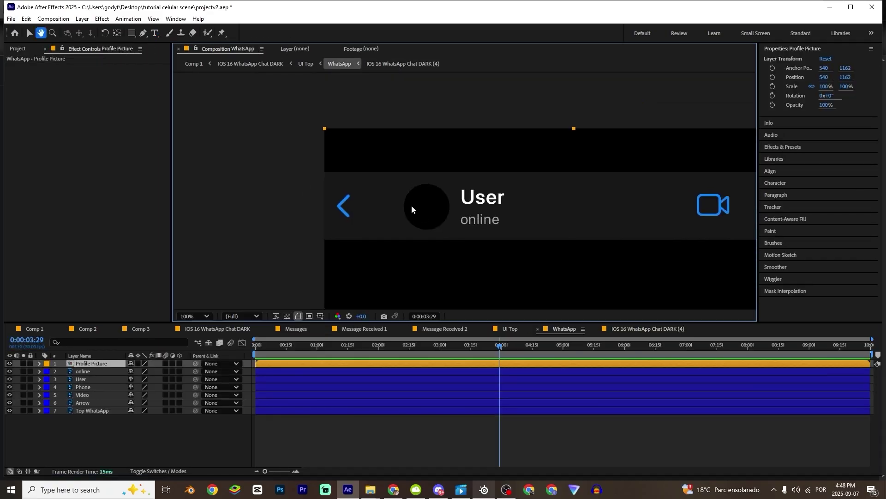
- Add the photo IMG-20250903-WA0104.jpg to the WhatsApp composition directly beneath the Profile Picture layer
key("v")
left_click(9, 363)
left_click(9, 364)
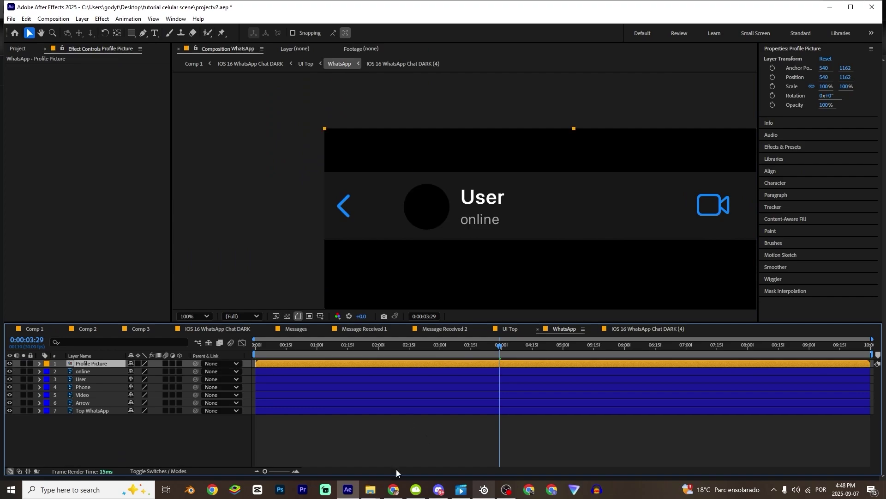
mouse_move(371, 490)
left_click(403, 463)
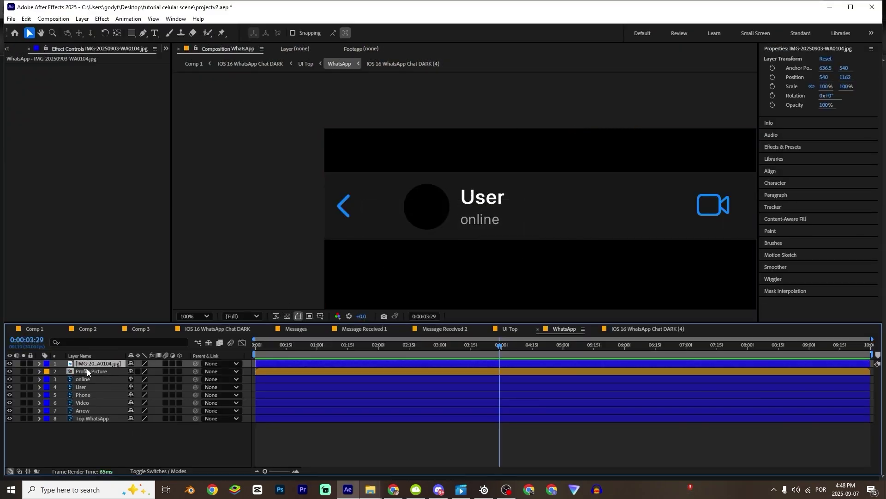
left_click_drag(87, 367, 93, 378)
- Matte the photo with the Profile Picture layer, scale it to 10% and place it over the avatar circle at about 218, 169
left_click(156, 469)
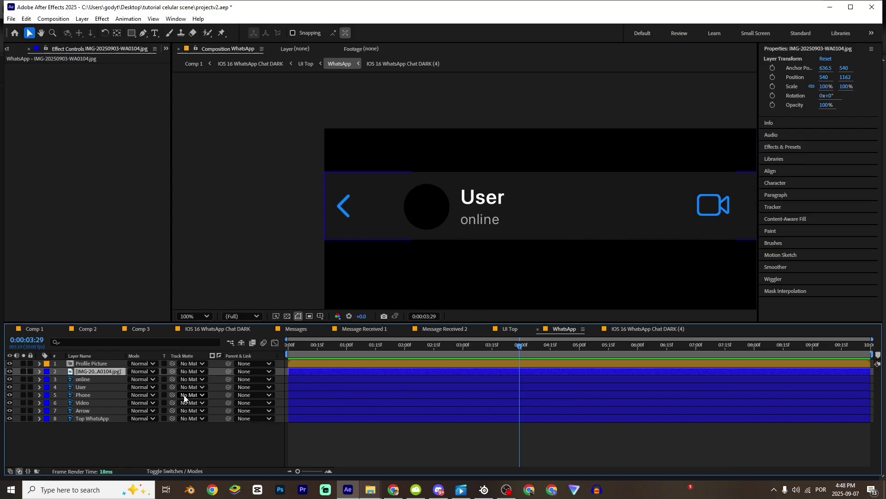
left_click(200, 373)
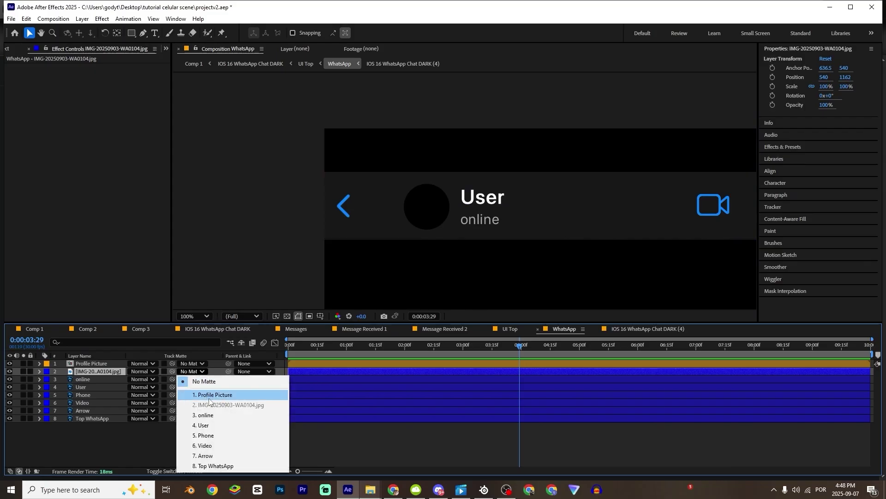
left_click(209, 395)
scroll(414, 266, "down", 4)
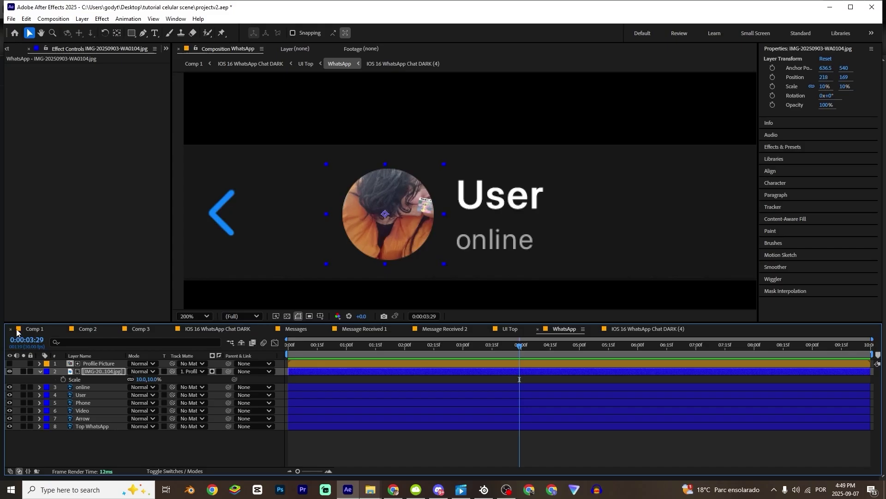
- Return to Comp 1 and review the camera animation back to the monitor view at 0:00:01:17
left_click(34, 329)
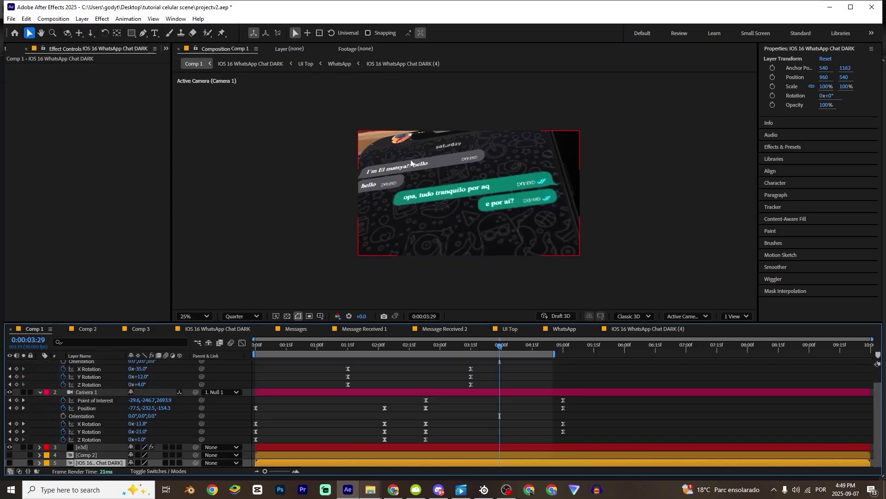
left_click_drag(494, 347, 356, 350)
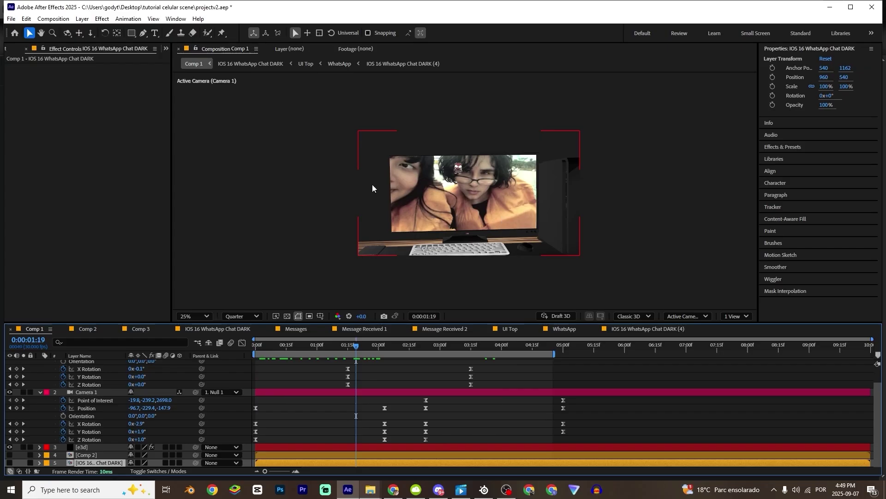
left_click_drag(314, 348, 352, 346)
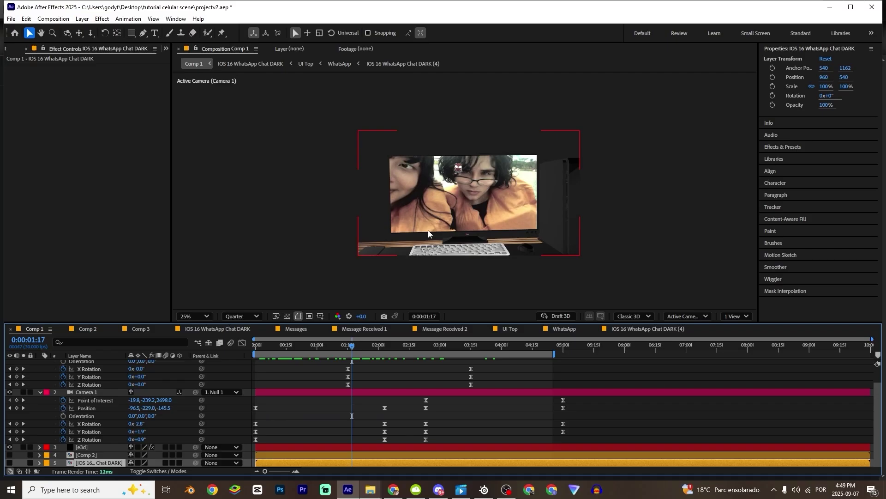
- Enable ambient occlusion in the e3d layer's Element render settings and set the SSAO intensity to 10.1
left_click(97, 444)
scroll(32, 205, "down", 1)
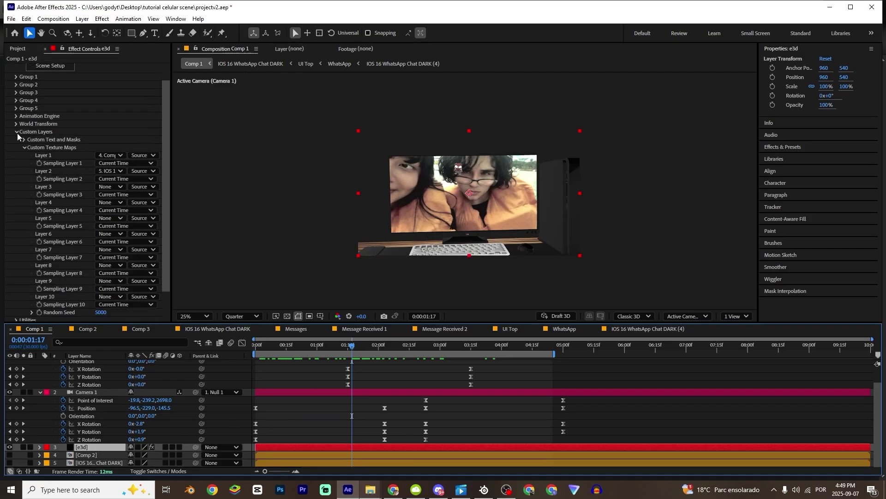
left_click(17, 132)
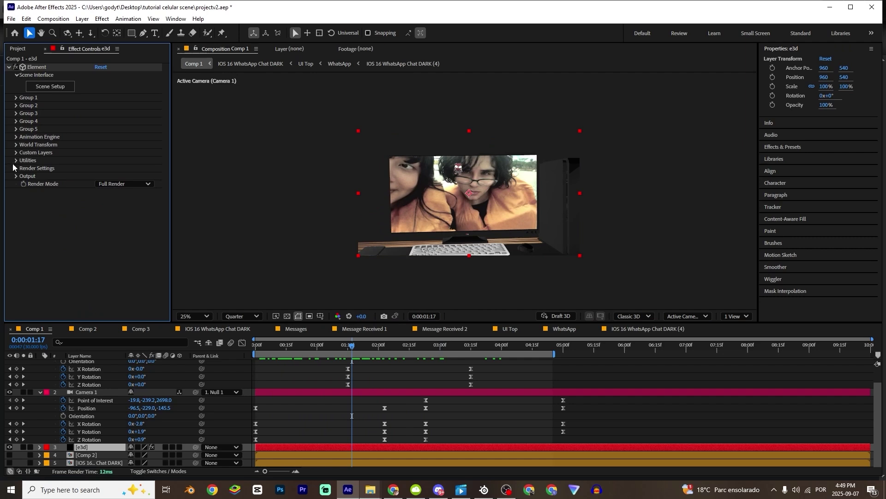
left_click(17, 167)
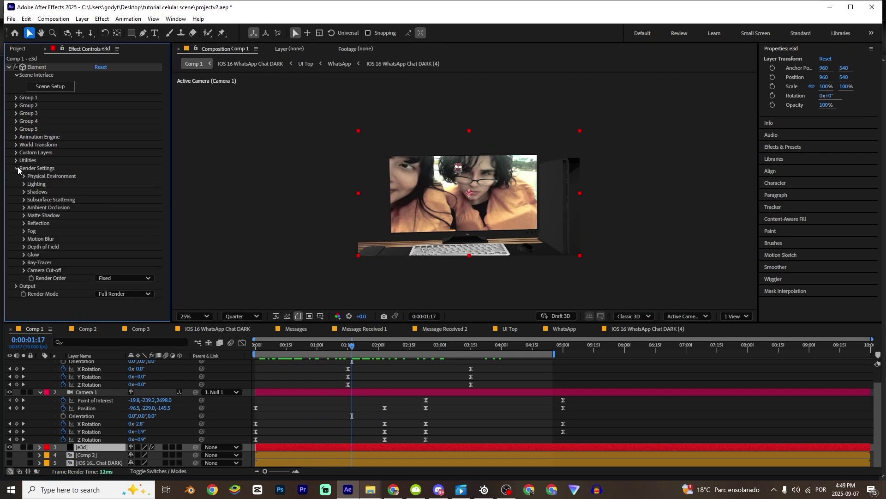
left_click(22, 207)
left_click(97, 215)
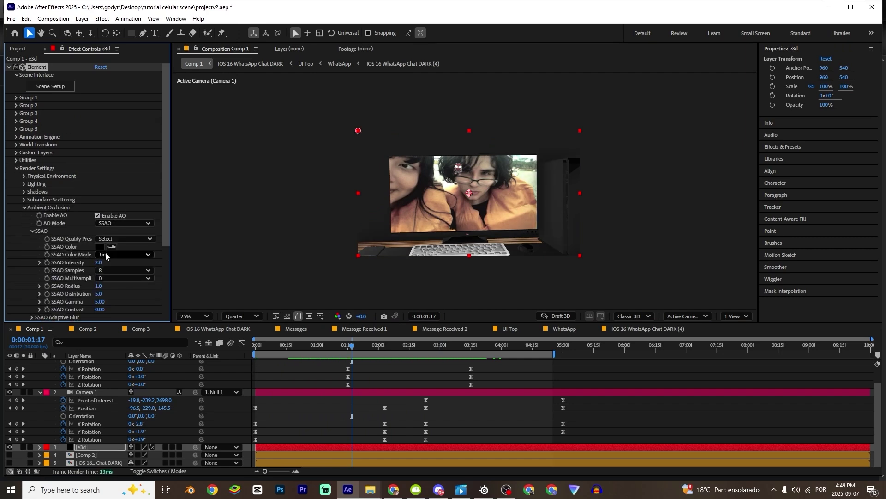
left_click_drag(99, 262, 143, 270)
scroll(55, 282, "down", 4)
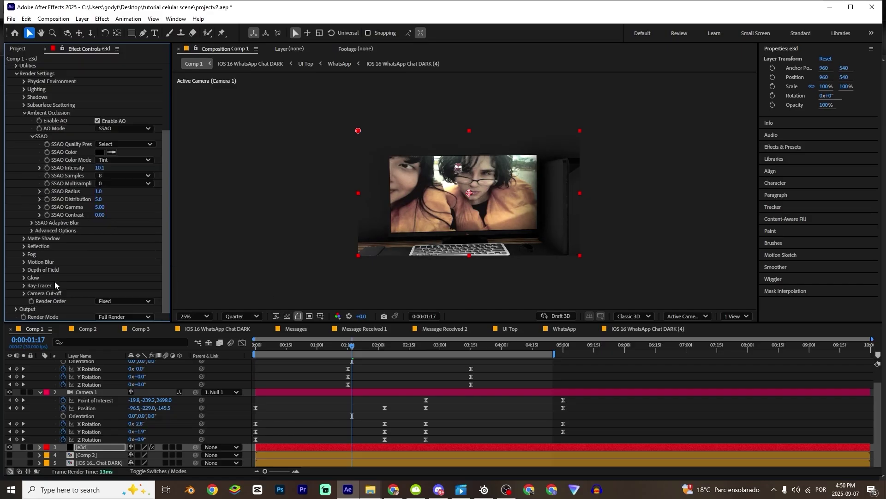
- Try the Warm, Cinema, 360, Product and Single Light presets for Element's added lighting, toggle Use Comp Lights, and return to None
left_click(23, 110)
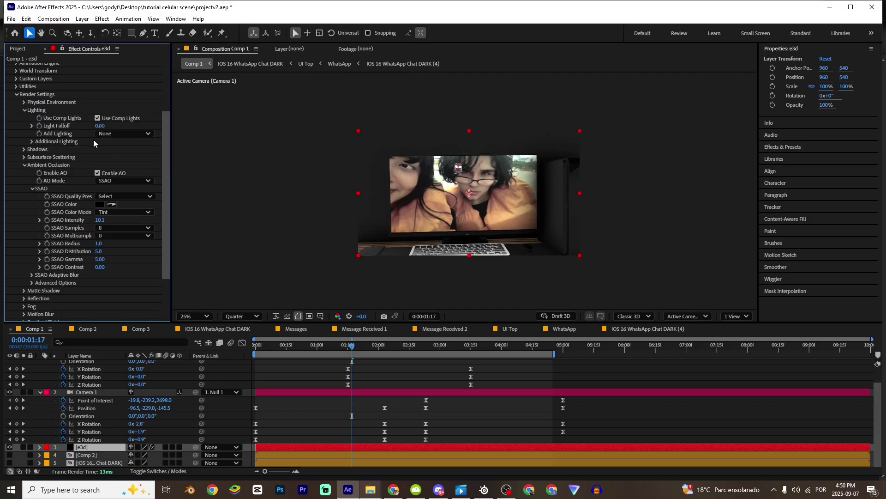
left_click(110, 134)
left_click(117, 174)
left_click(112, 135)
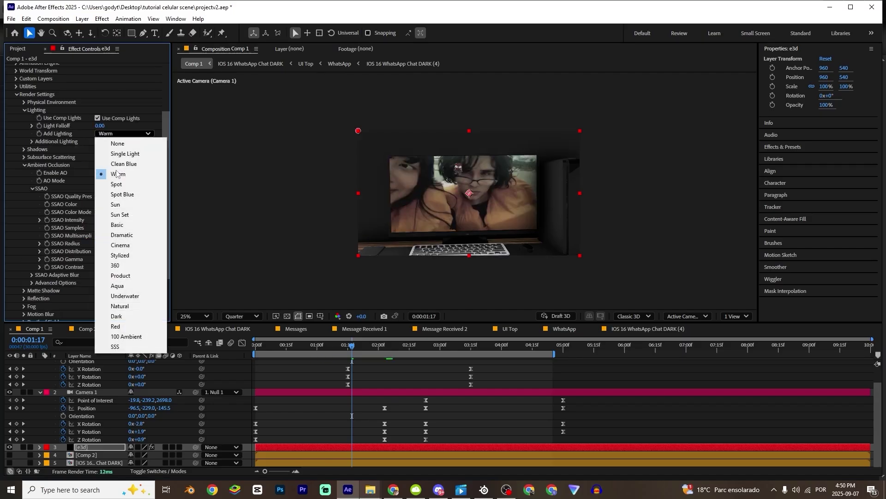
left_click(119, 245)
left_click(123, 134)
left_click(156, 264)
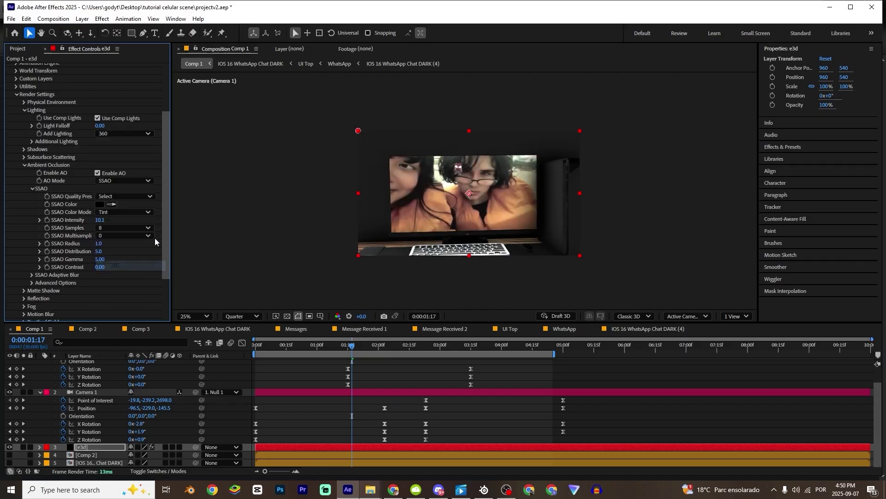
left_click(137, 134)
left_click(119, 315)
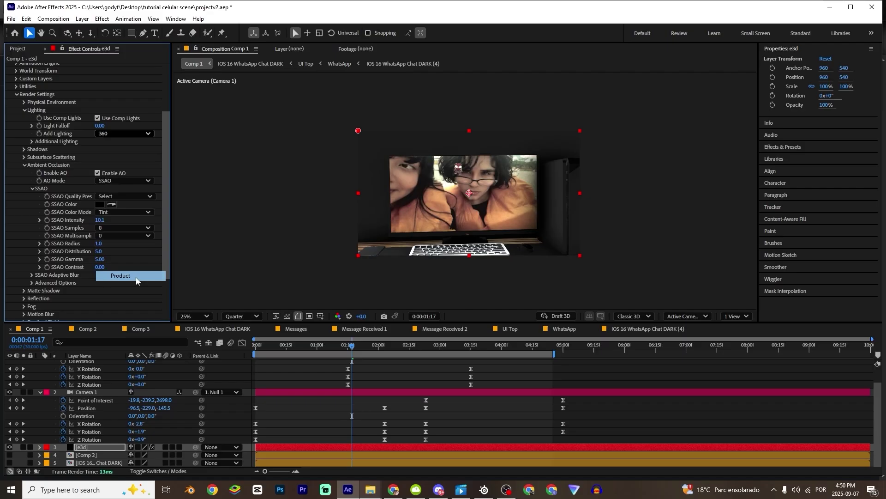
left_click(129, 133)
left_click(143, 156)
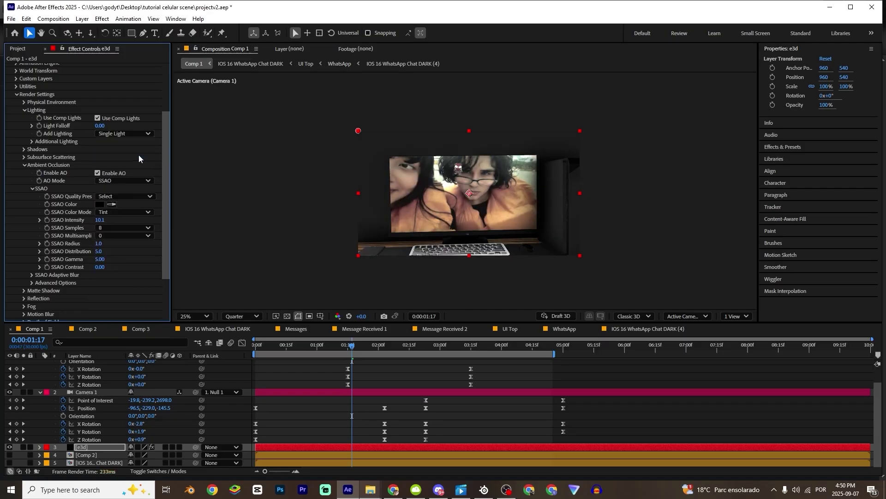
left_click(98, 118)
left_click(97, 119)
left_click(121, 134)
left_click(123, 146)
- Add a red point light at 41% intensity and move it beyond the monitor's upper right, to about 1565, 207, 261
key("ctrl+alt+shift+l")
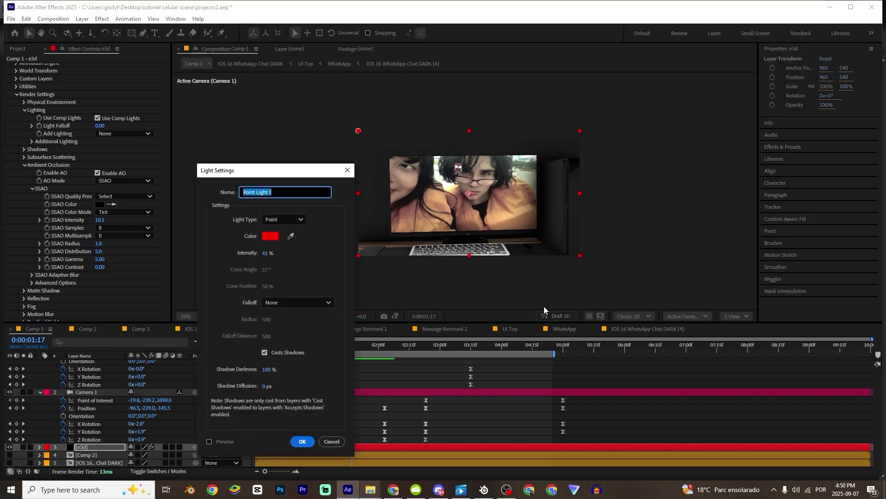
left_click(303, 444)
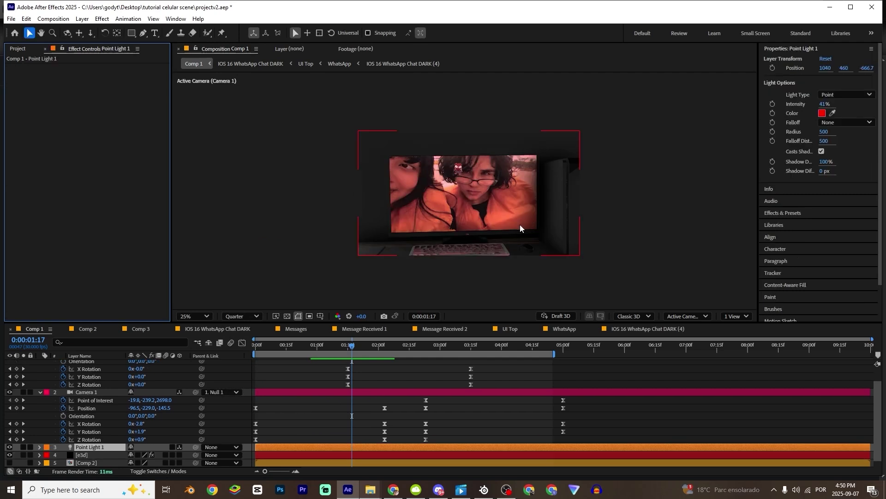
scroll(367, 424, "down", 1)
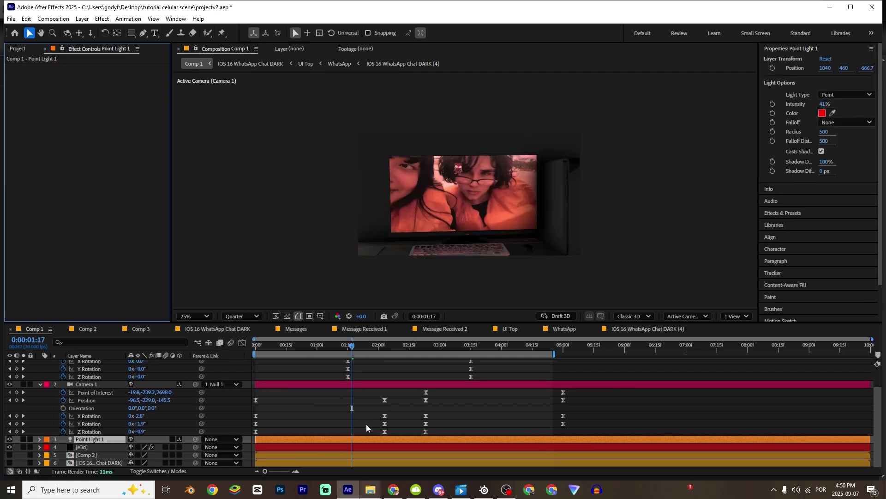
key("p")
scroll(367, 424, "down", 1)
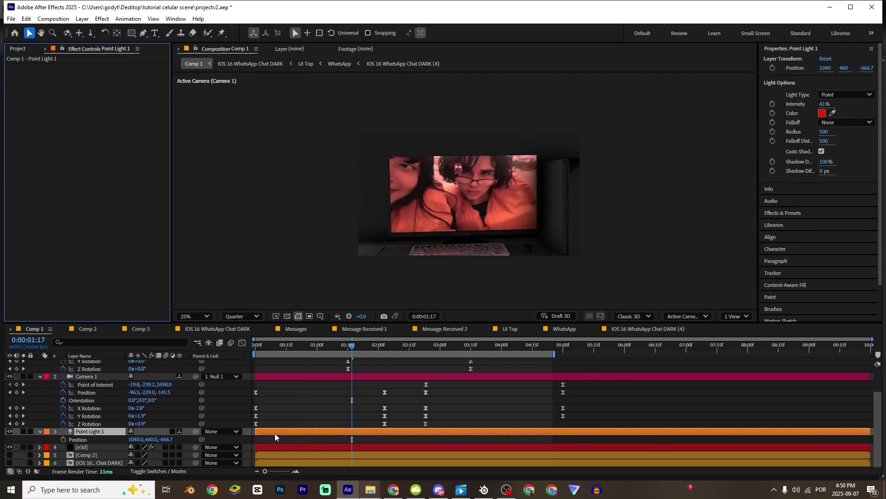
left_click_drag(136, 439, 270, 436)
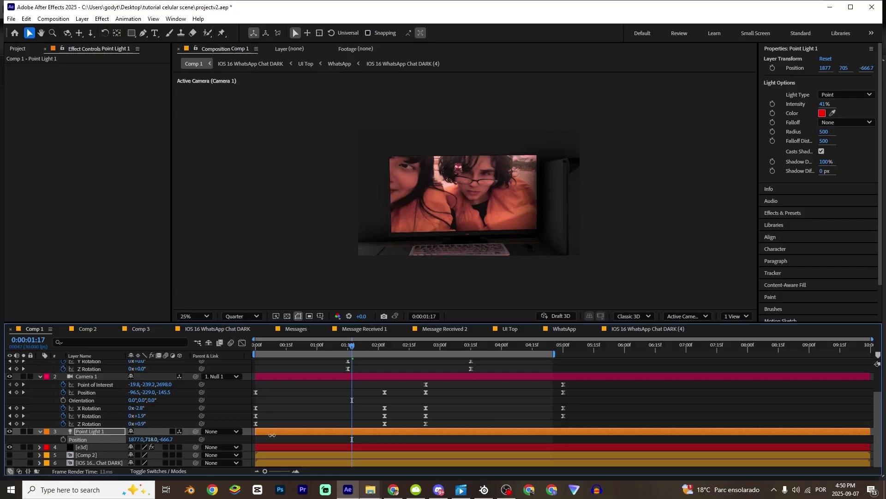
left_click_drag(164, 439, 884, 425)
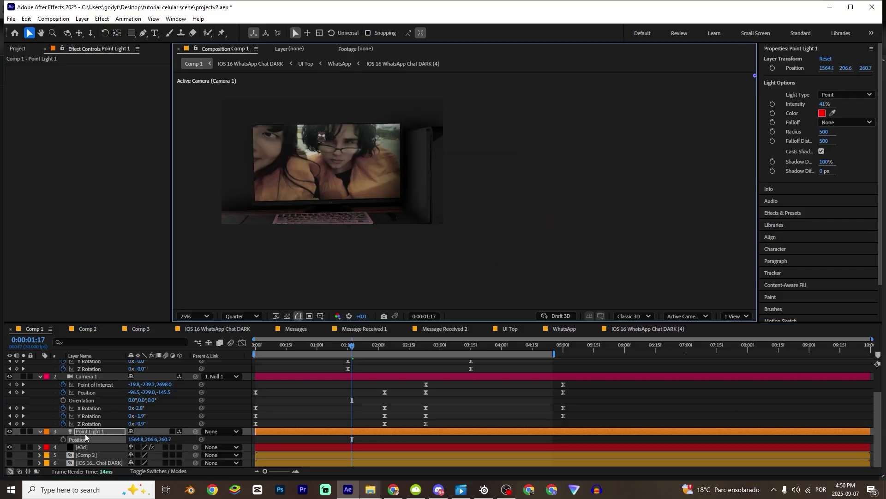
- Raise the intensity of Point Light 1 to 192%
double_click(84, 433)
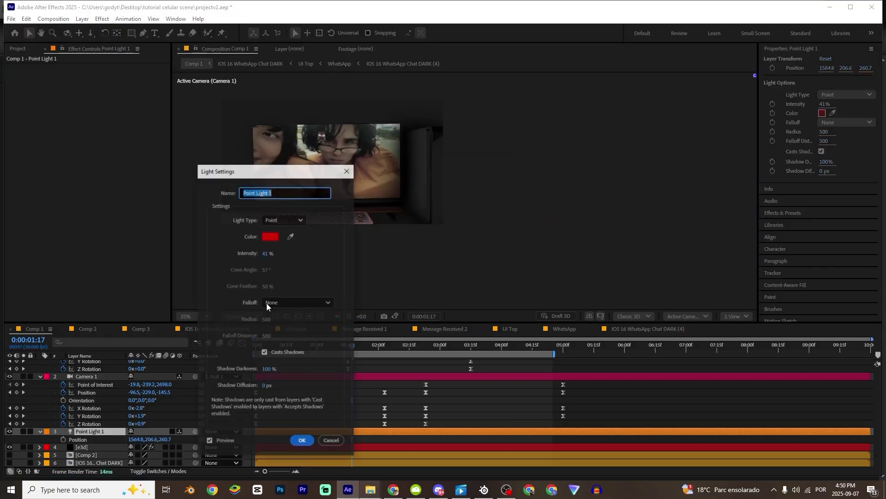
left_click_drag(263, 257, 353, 260)
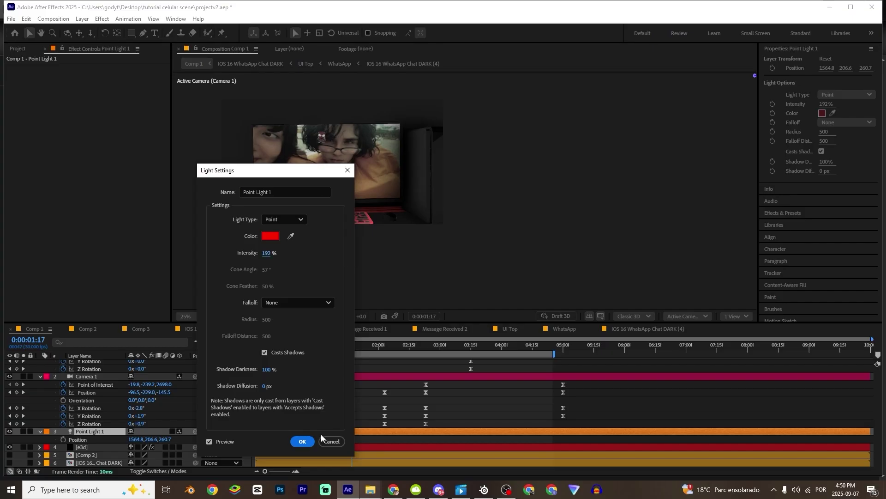
left_click(303, 441)
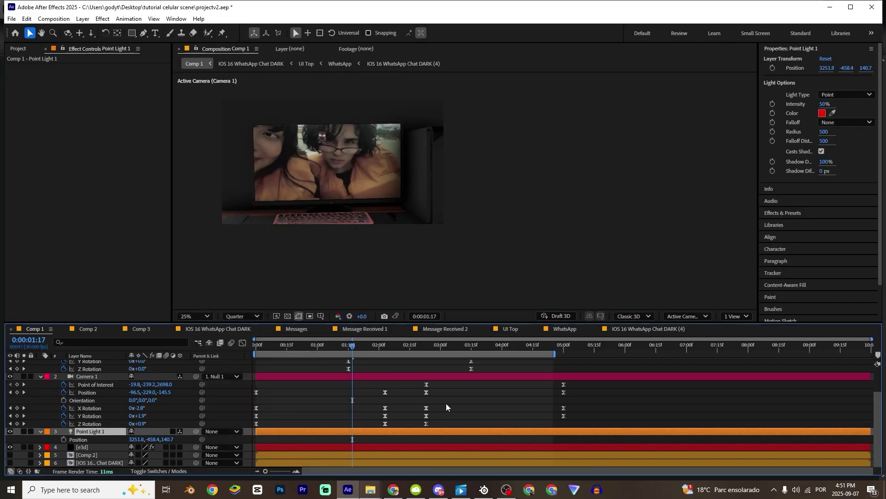
- Add an ambient light with a white color and 50% intensity, and delete Point Light 1
key("ctrl+alt+shift+l")
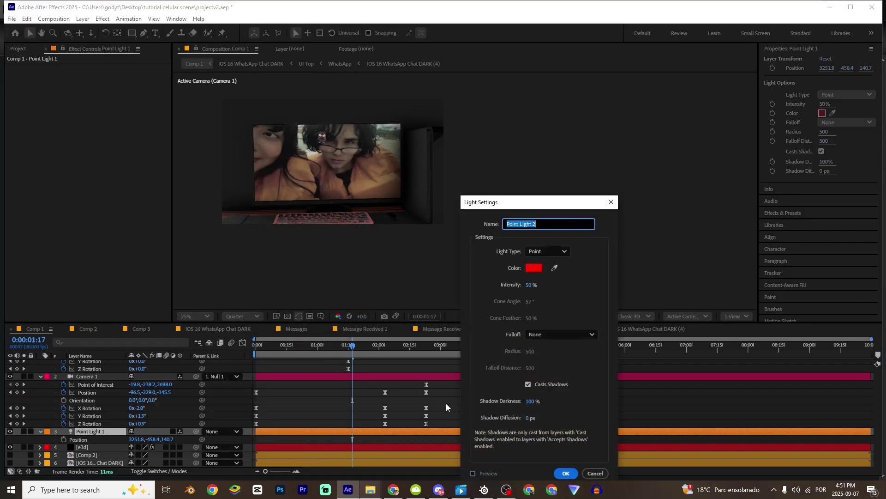
left_click(554, 251)
left_click(556, 297)
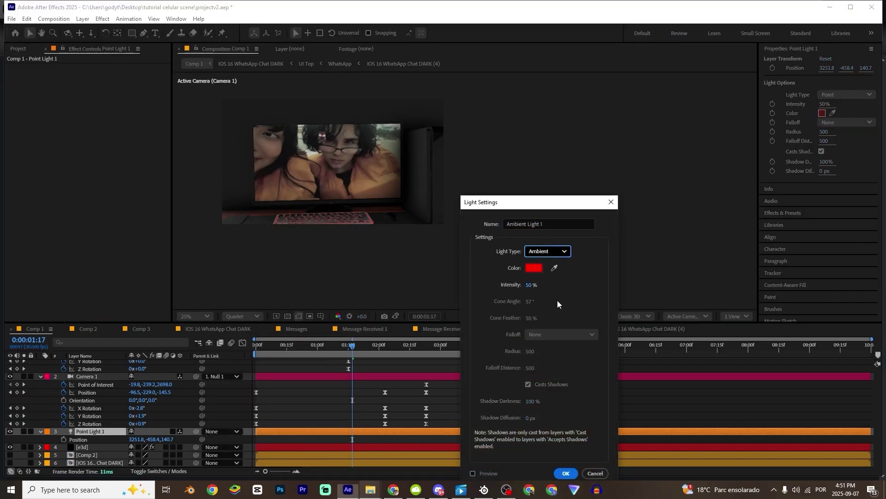
left_click(534, 269)
left_click_drag(600, 288, 528, 280)
key("Return")
key("Return")
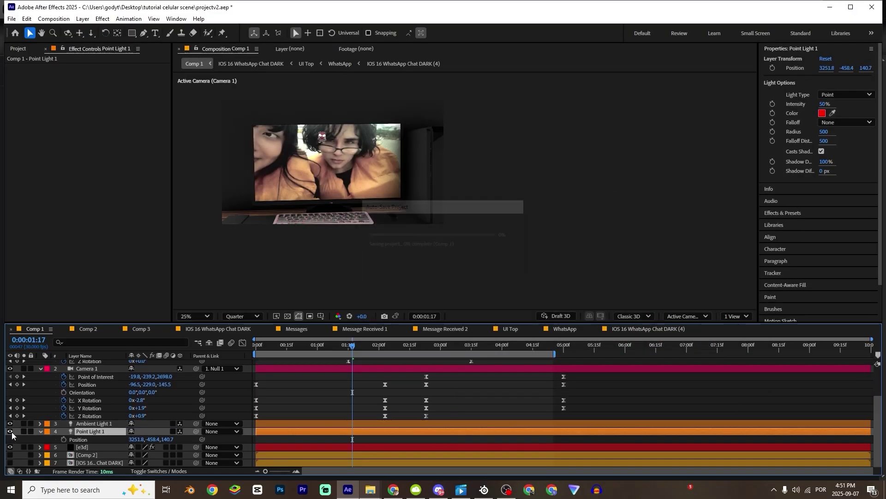
key("Delete")
- End Comp 1's work area at 0:00:04:18
left_click_drag(296, 349, 540, 342)
key("n")
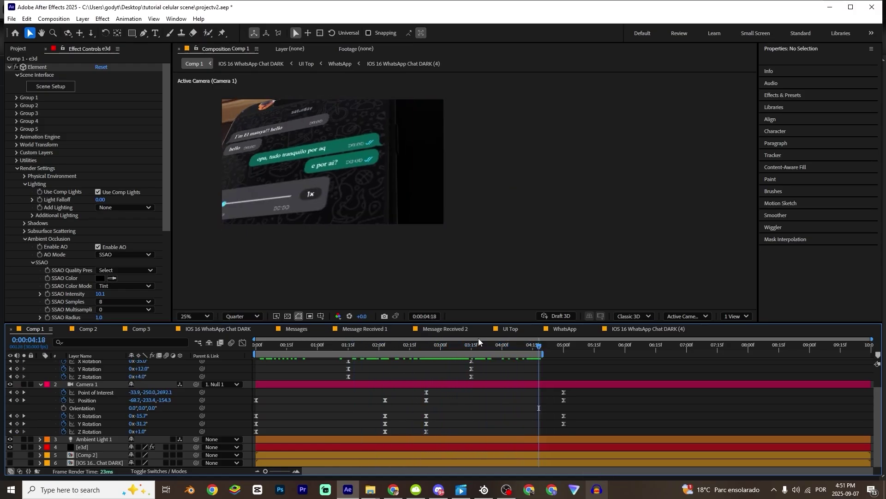